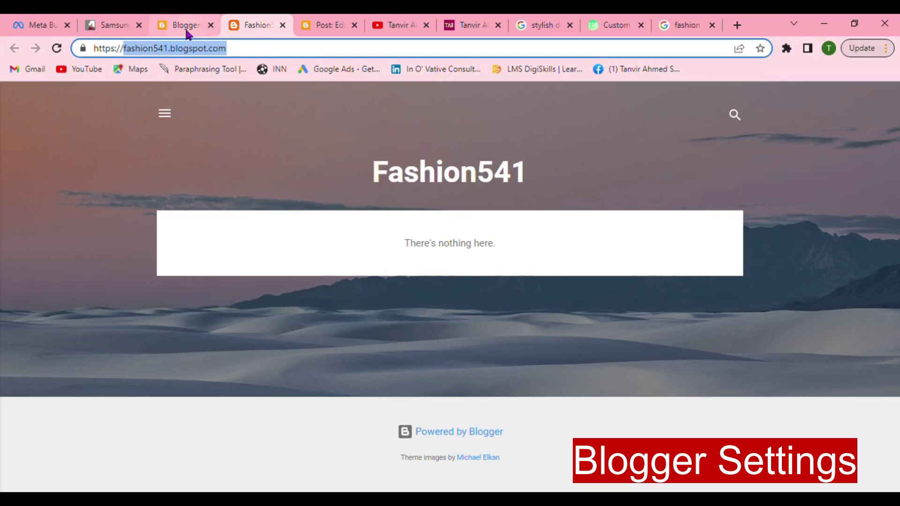
Step: Open the blog's settings and save the blog title as Fashion541
click(185, 27)
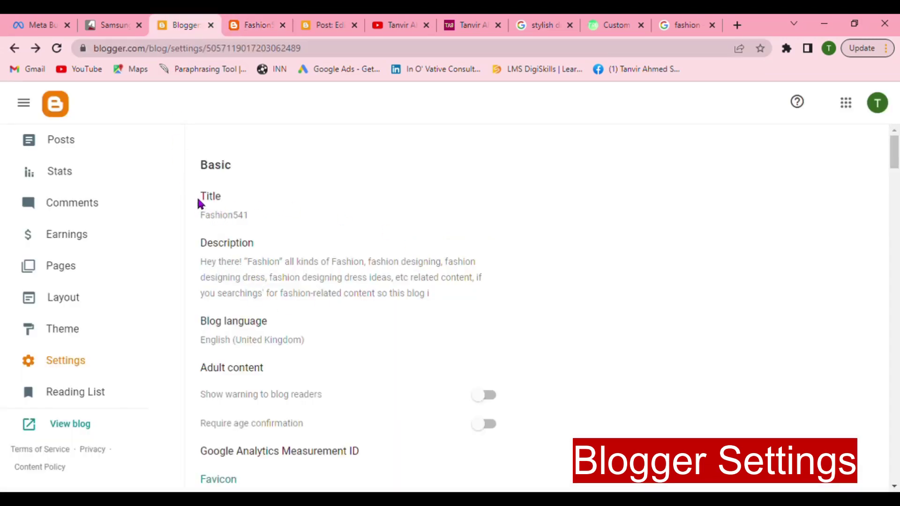
click(213, 212)
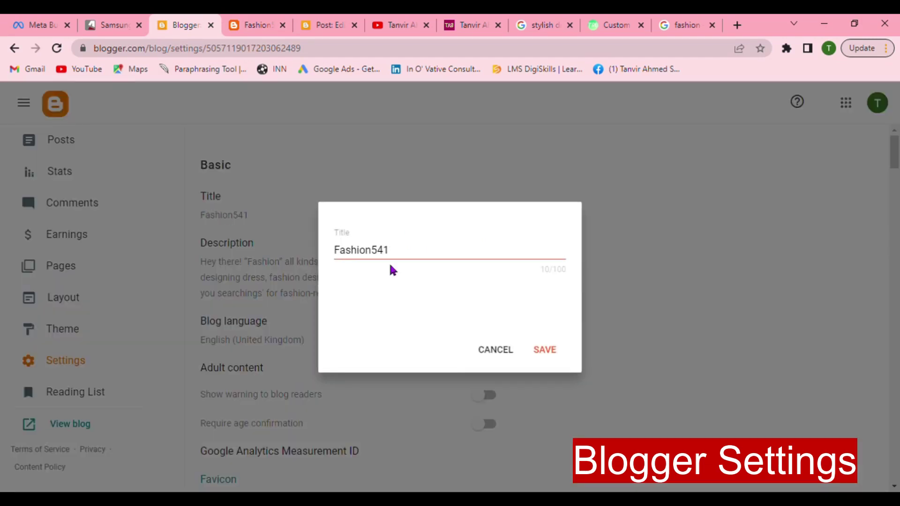
click(564, 349)
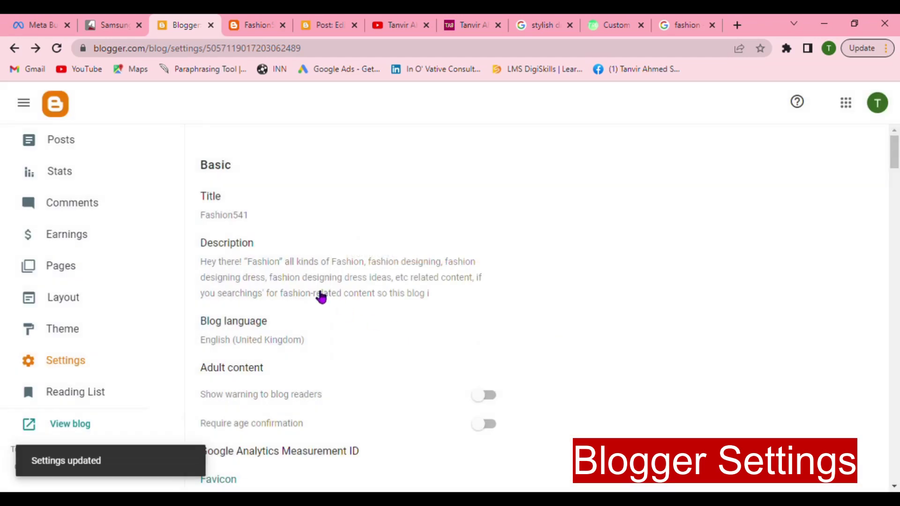
Step: Open the blog description, and look up keyword ideas on Google for fashion, fashion designing dress ideas and stylish dress design
click(318, 295)
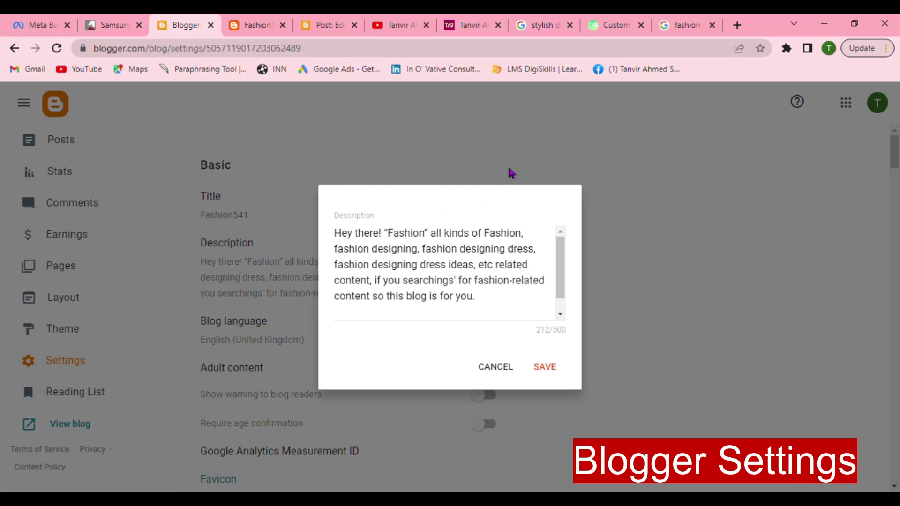
click(683, 29)
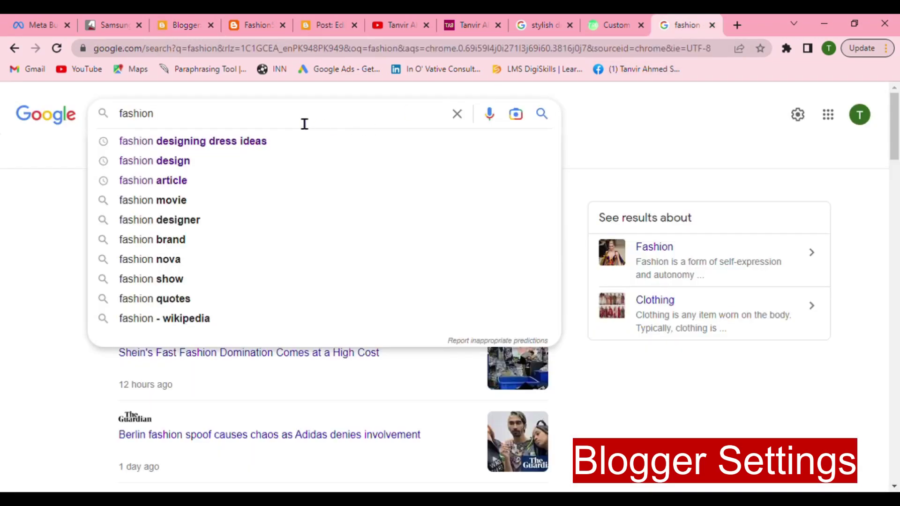
key(Return)
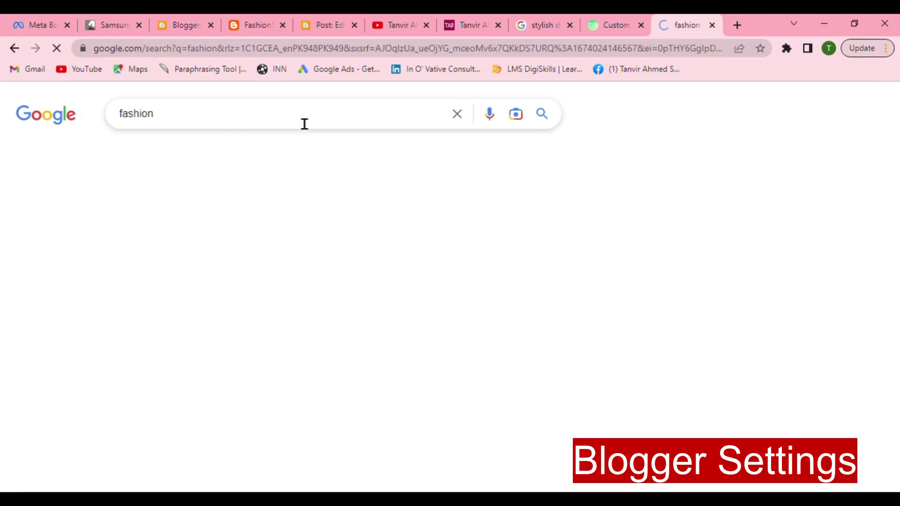
click(192, 128)
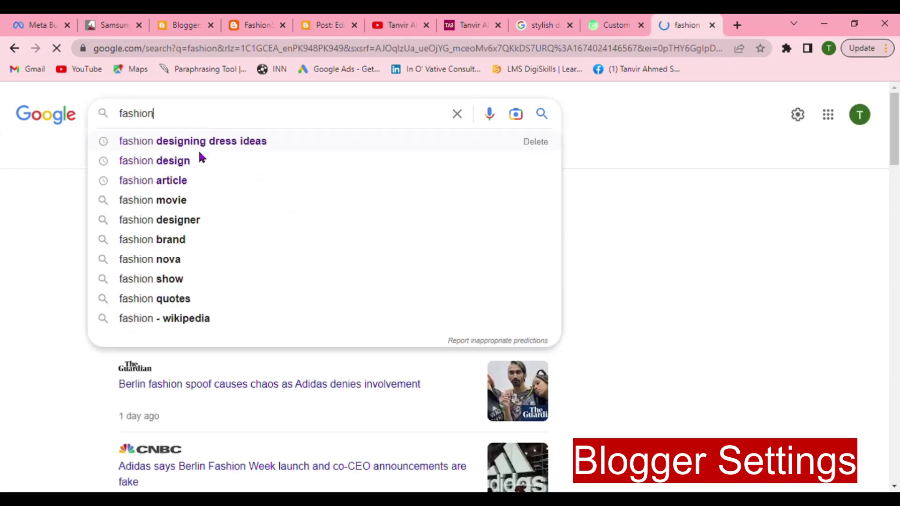
click(201, 146)
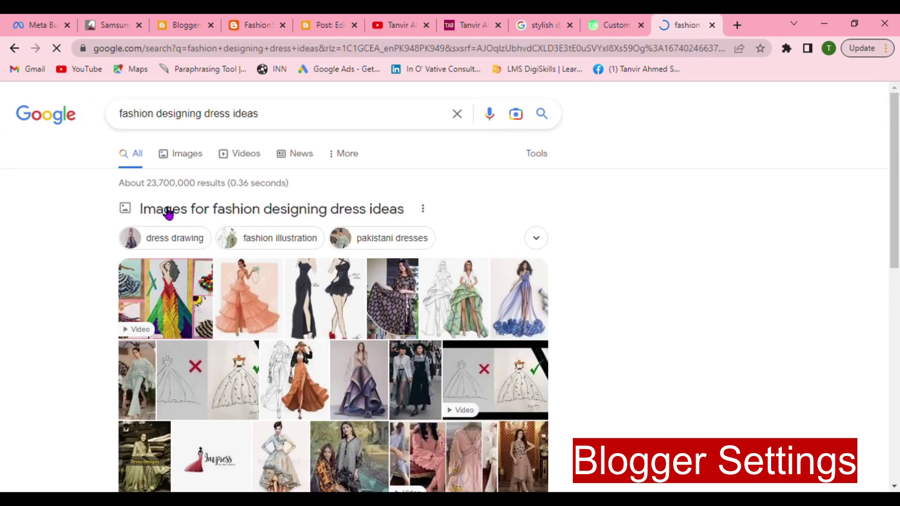
triple_click(237, 114)
click(322, 36)
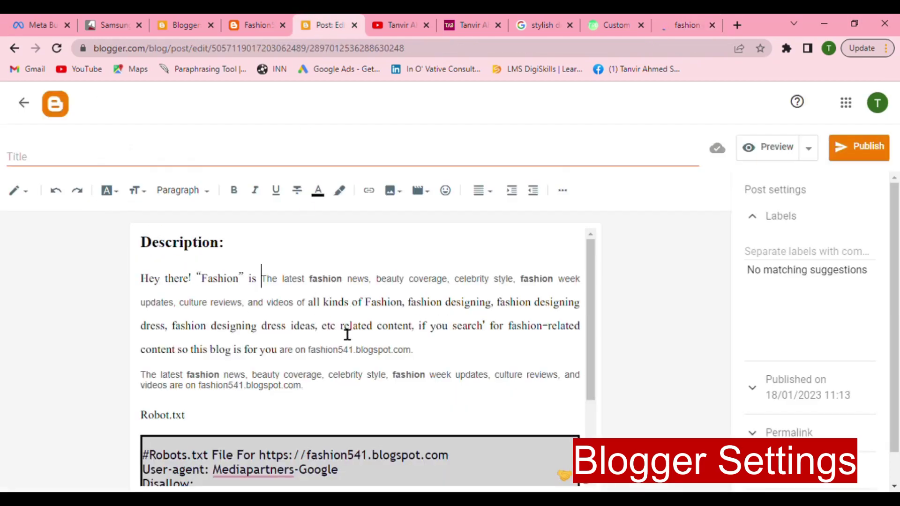
click(681, 29)
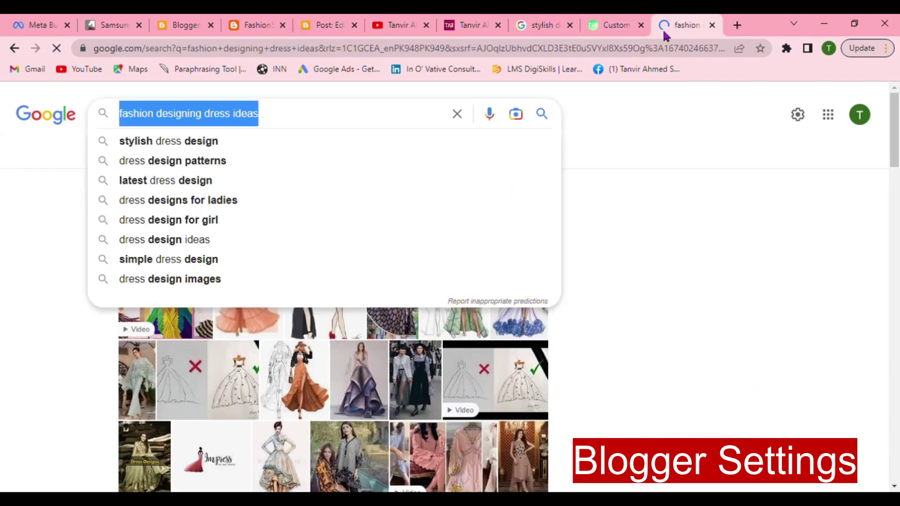
click(178, 142)
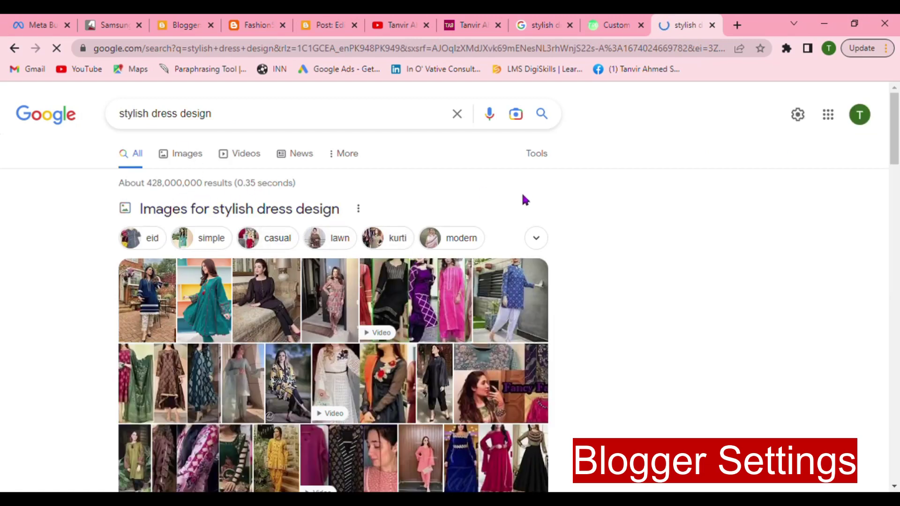
Step: Select and copy the paragraph starting "Hey there! “Fashion” is" under the Description heading in the draft post
click(325, 28)
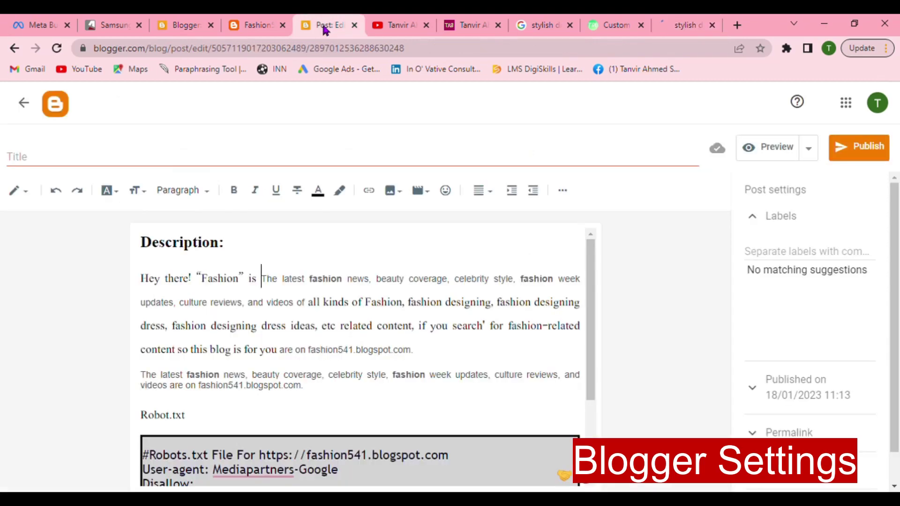
click(140, 282)
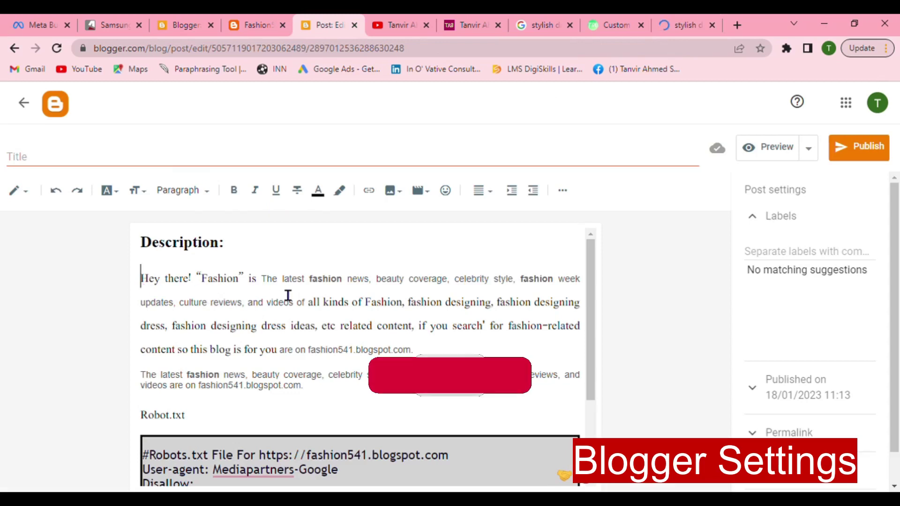
key(shift+Down)
key(shift+Down)
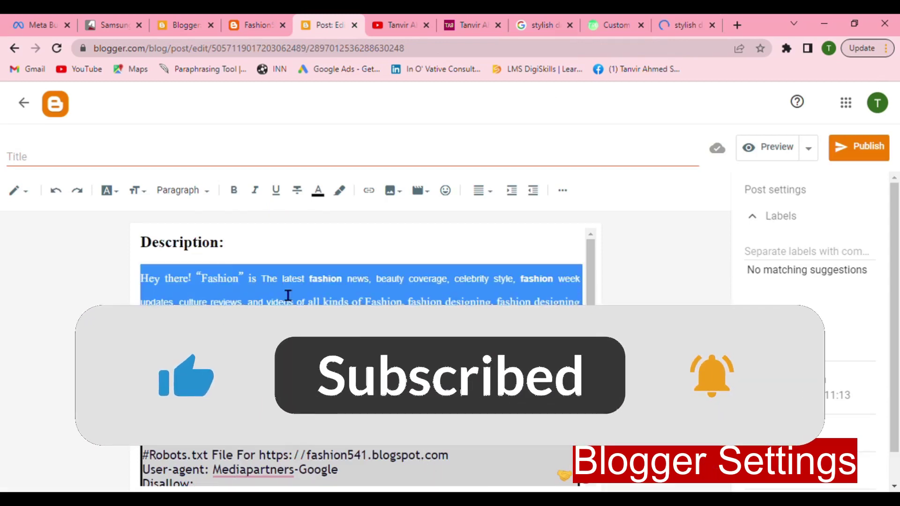
Step: Replace the blog description in the settings with the paragraph copied from the draft post and save it
click(195, 26)
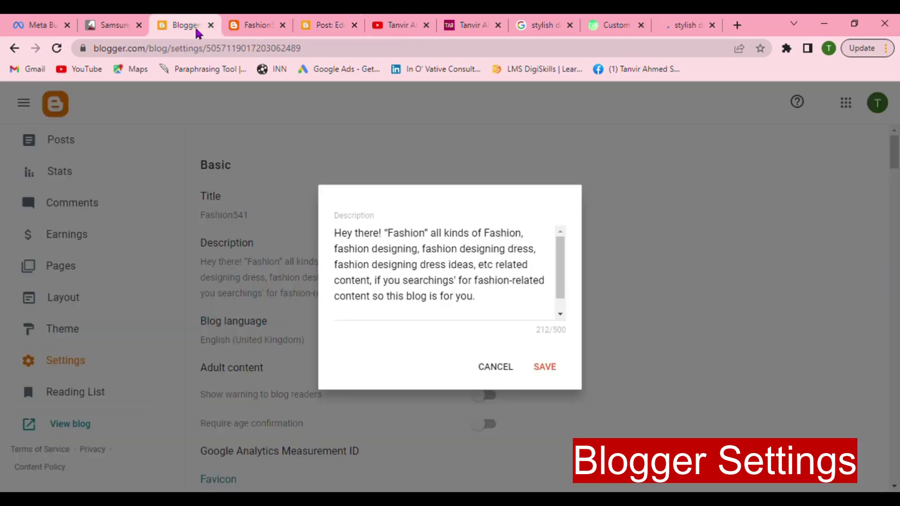
click(432, 257)
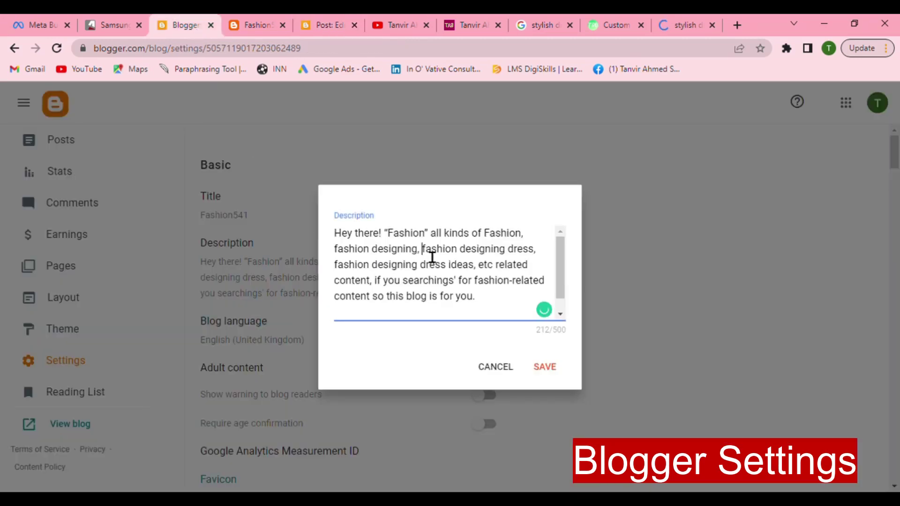
key(ctrl+a)
key(BackSpace)
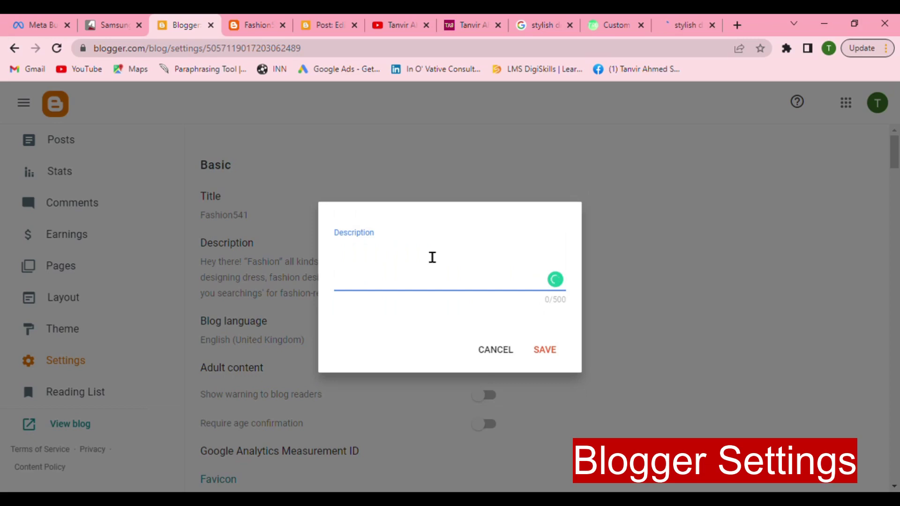
key(ctrl+v)
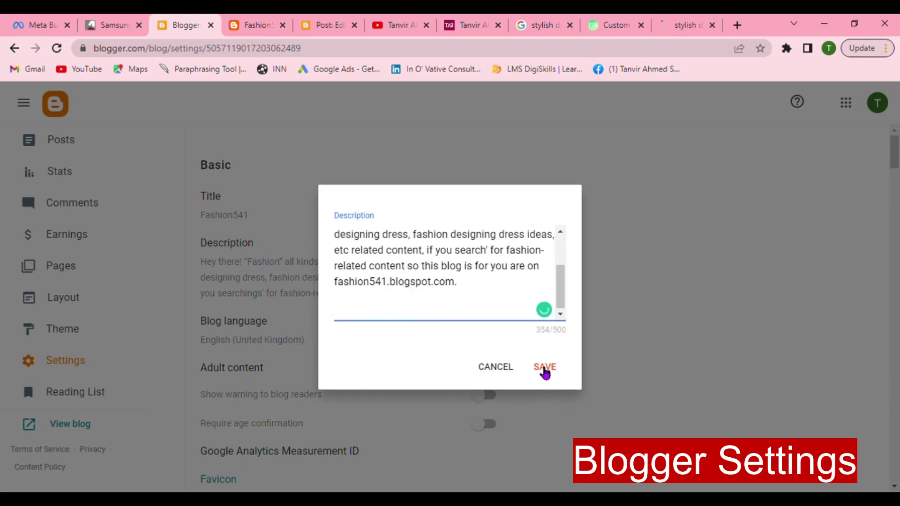
click(546, 371)
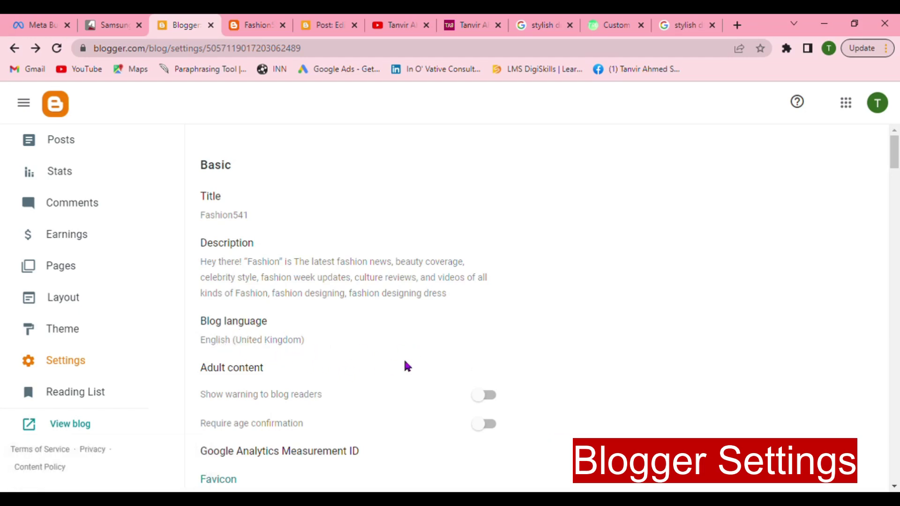
Step: Review the basic, privacy and publishing settings, including the custom domain option, without entering a domain
drag(895, 150, 896, 173)
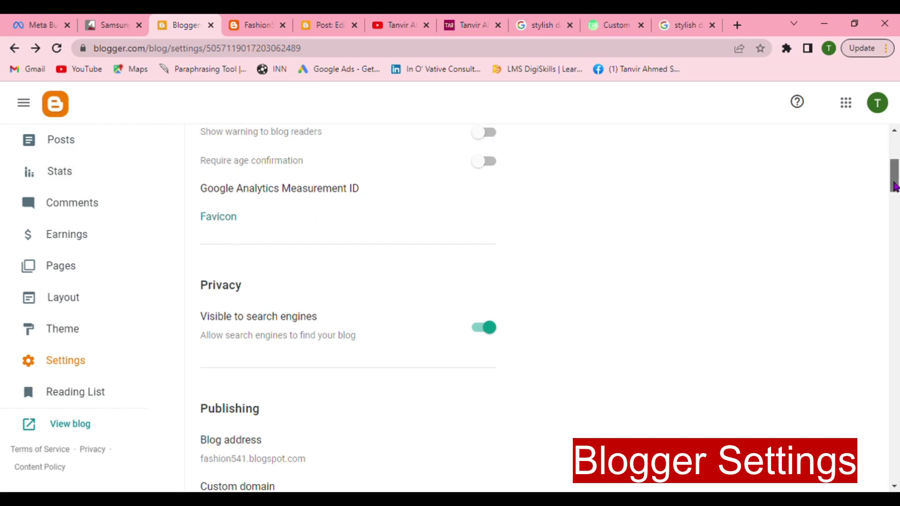
scroll(893, 186, up, 3)
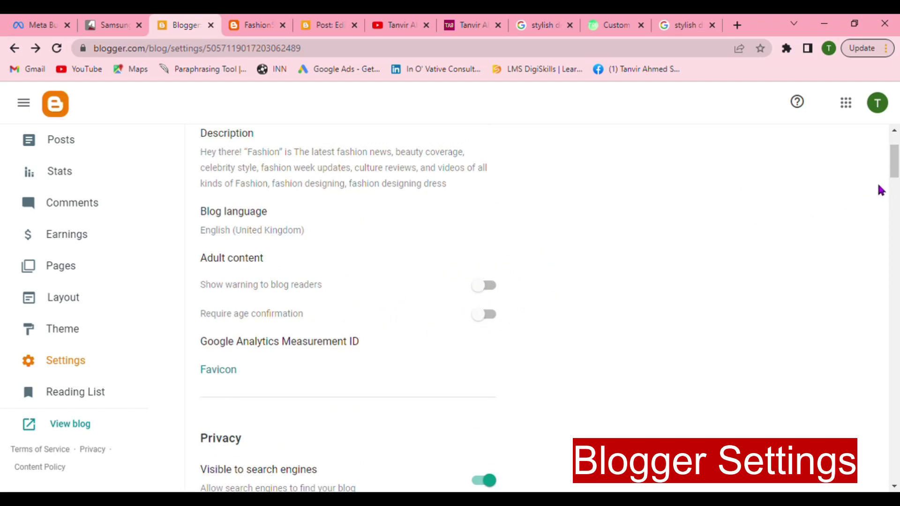
drag(891, 176, 896, 209)
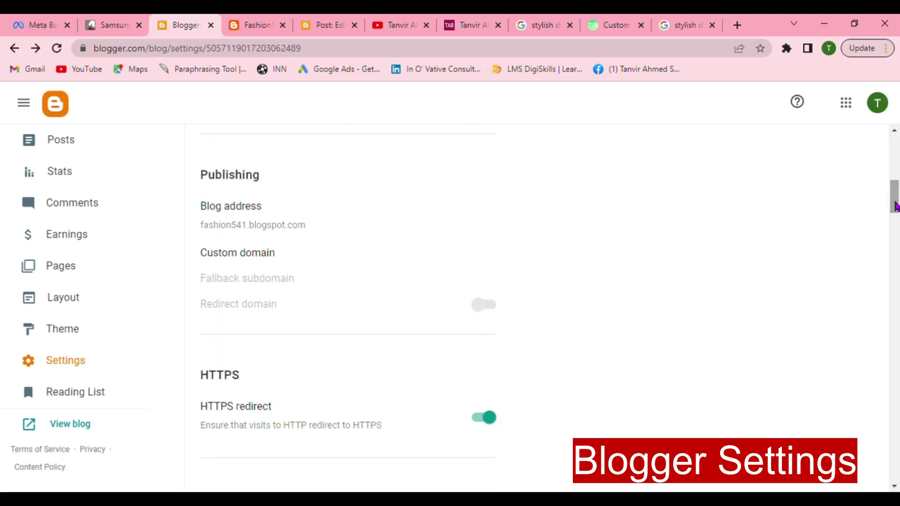
click(235, 264)
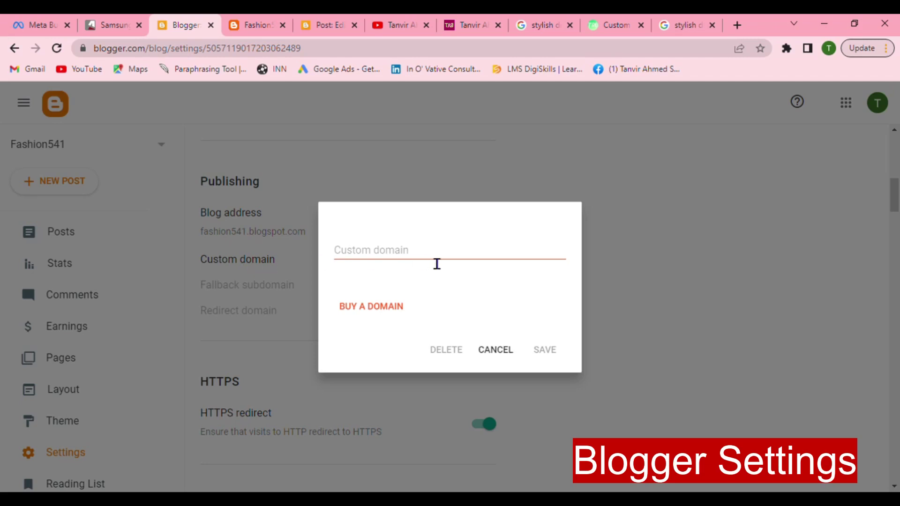
click(501, 357)
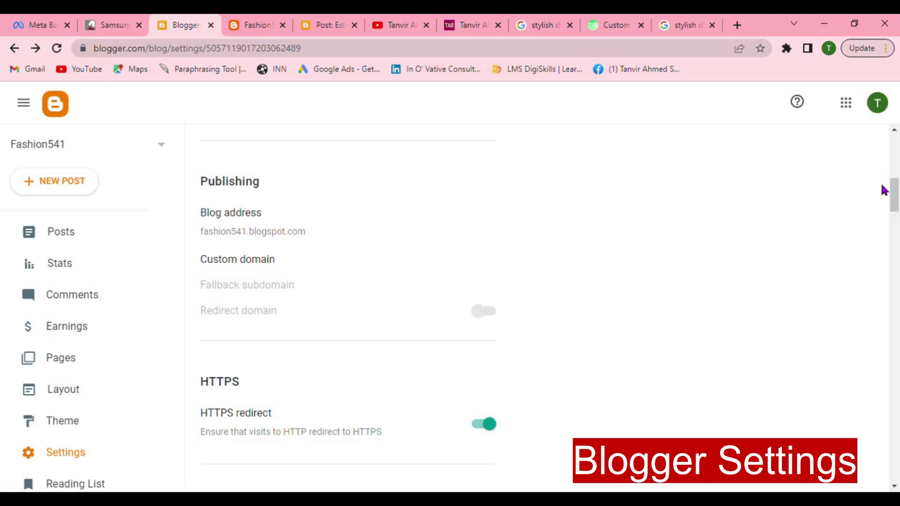
Step: Save the maximum number of posts shown on the main page as 5
drag(891, 197, 895, 214)
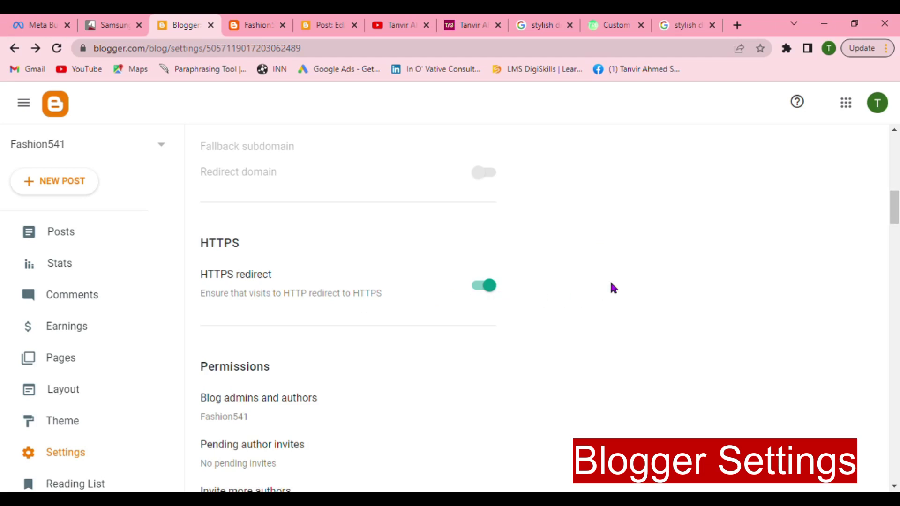
scroll(865, 240, down, 4)
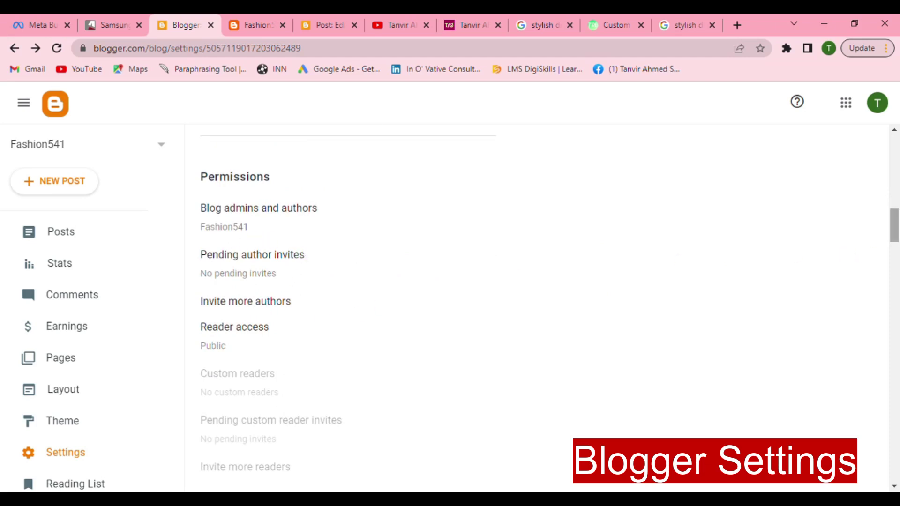
drag(895, 242, 896, 274)
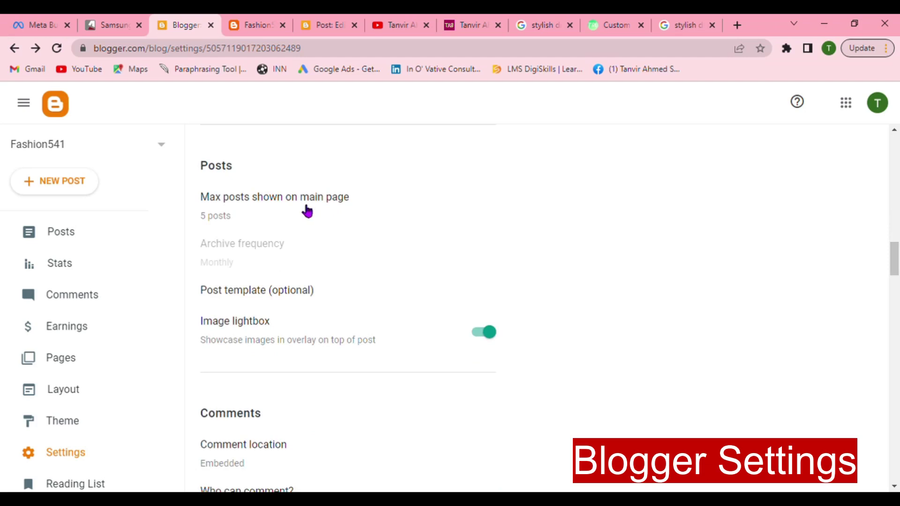
click(304, 209)
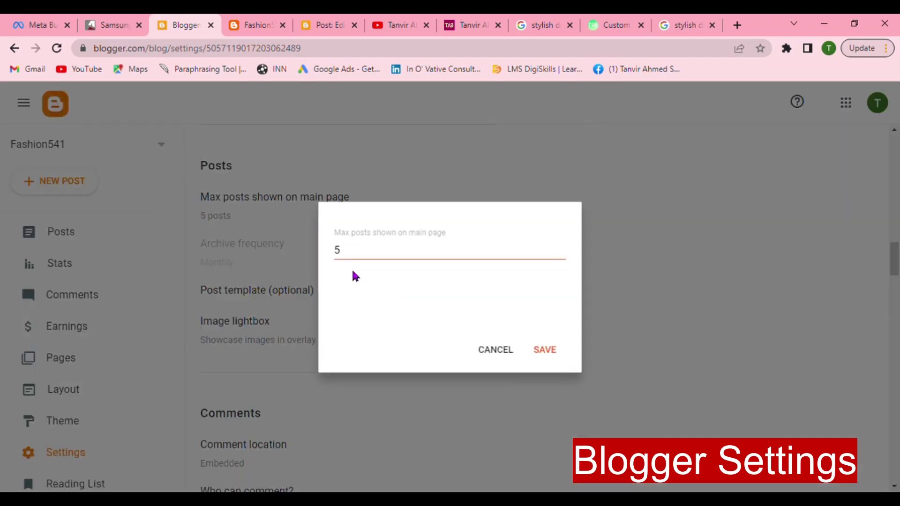
click(545, 351)
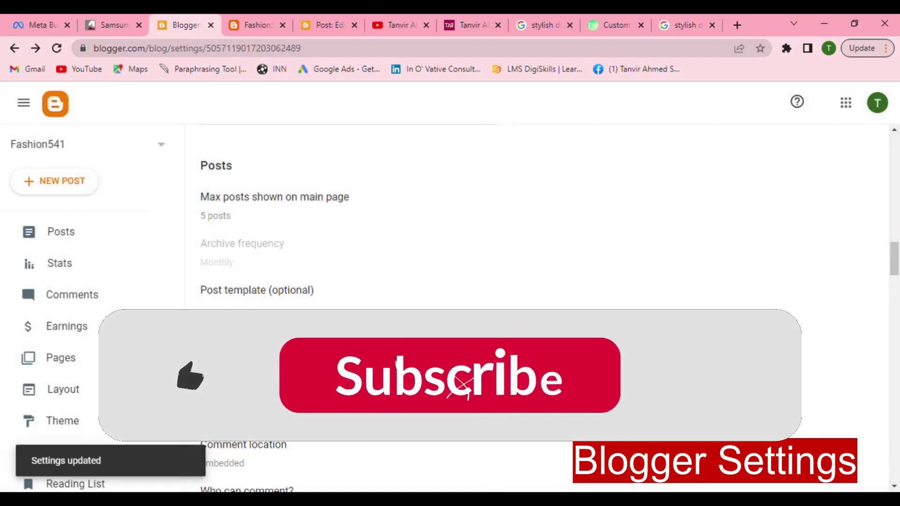
Step: Save the blog's time zone as (GMT+05:00) Pakistan Standard Time – Karachi in the formatting settings
drag(895, 271, 895, 337)
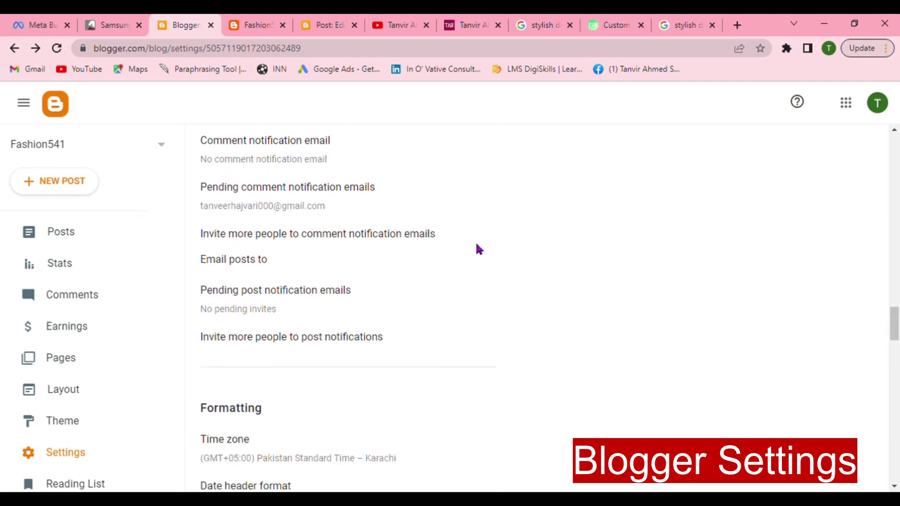
drag(895, 324, 895, 344)
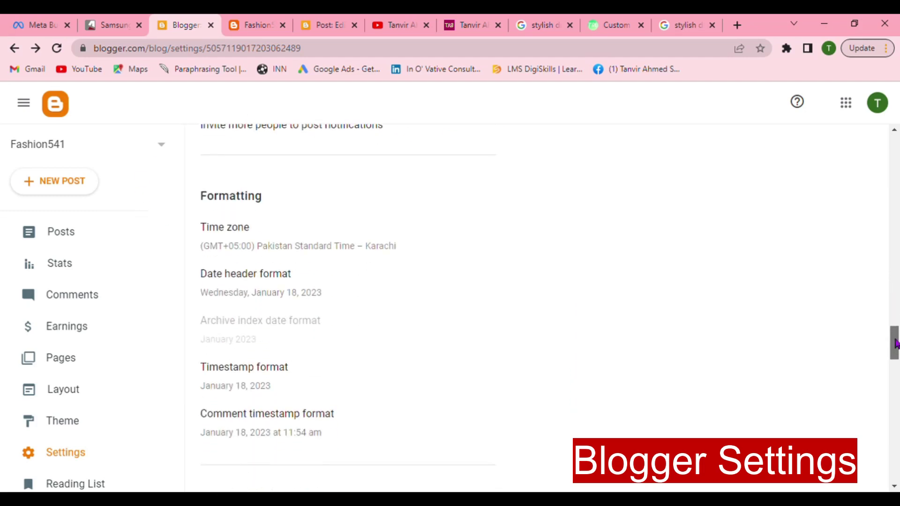
click(295, 249)
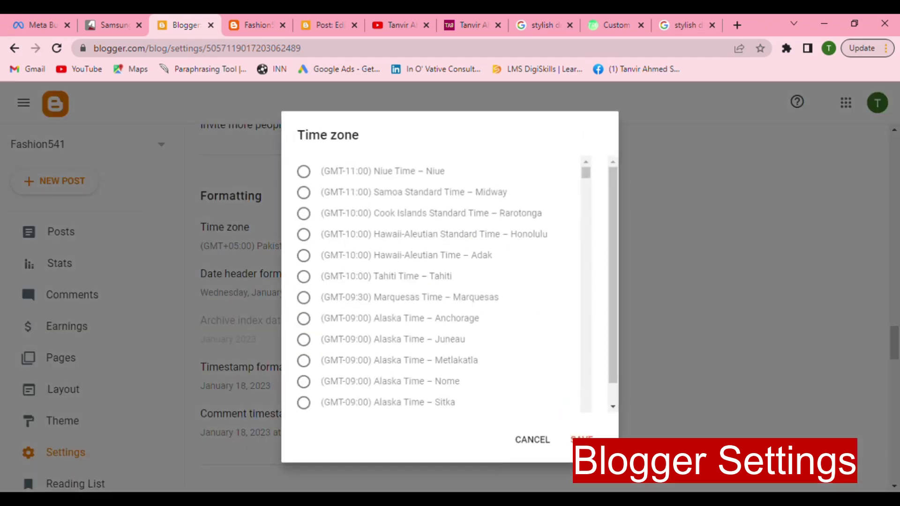
click(581, 440)
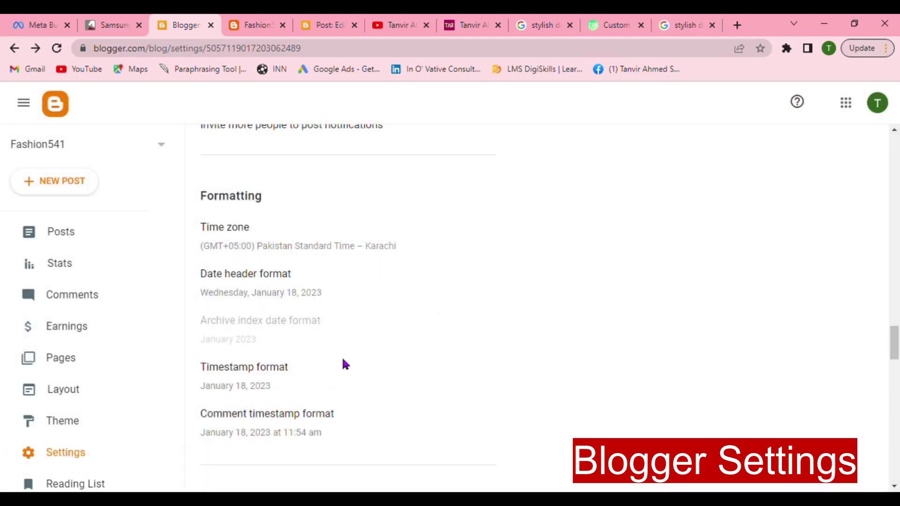
Step: Open the blog's search description for editing and examine the result snippets in the Google search for stylish dress design
drag(893, 343, 895, 375)
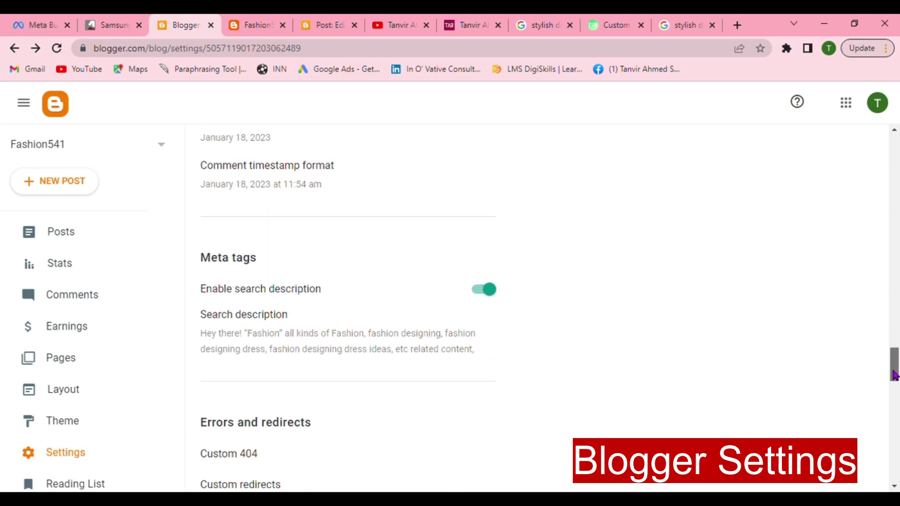
click(282, 346)
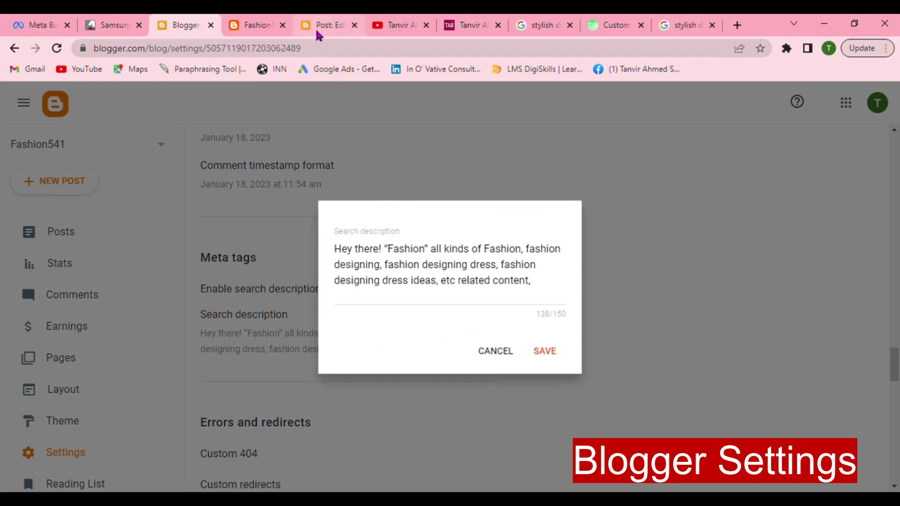
click(680, 26)
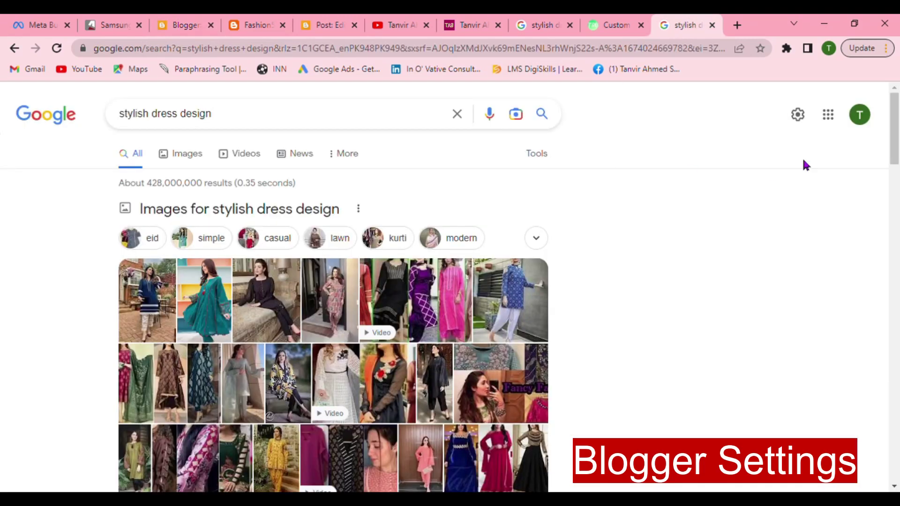
drag(896, 142, 898, 207)
scroll(413, 300, down, 3)
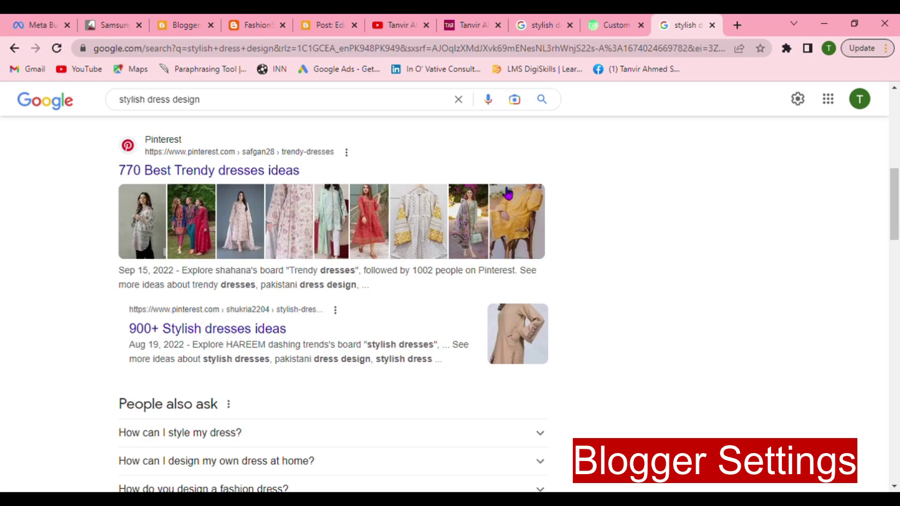
Step: Copy the short paragraph starting "The latest fashion news, beauty coverage" from the draft post
click(322, 34)
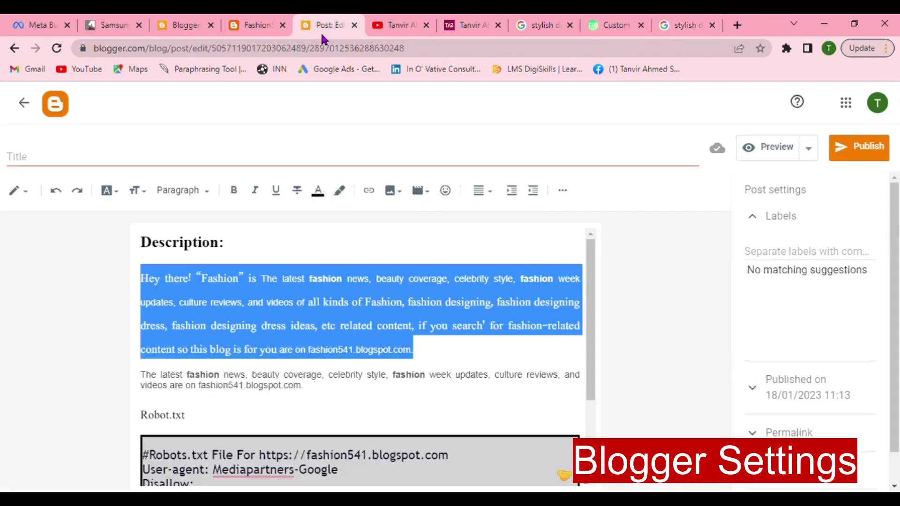
click(140, 379)
double_click(152, 383)
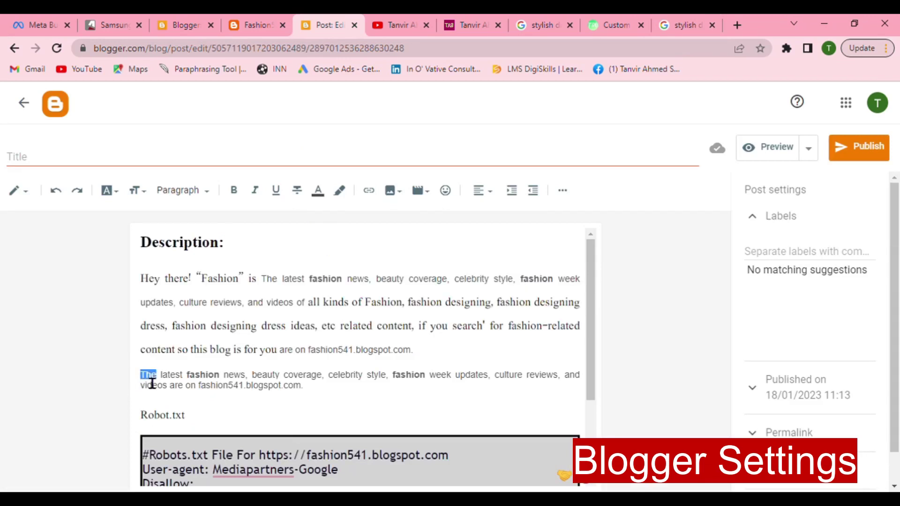
triple_click(152, 382)
key(ctrl+c)
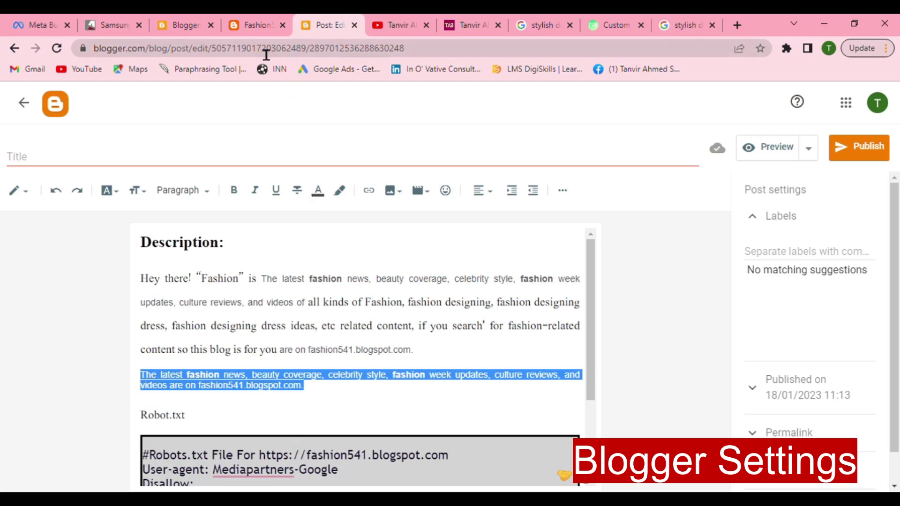
Step: Replace the search description in the blog settings with the copied fashion news paragraph and save it
click(193, 30)
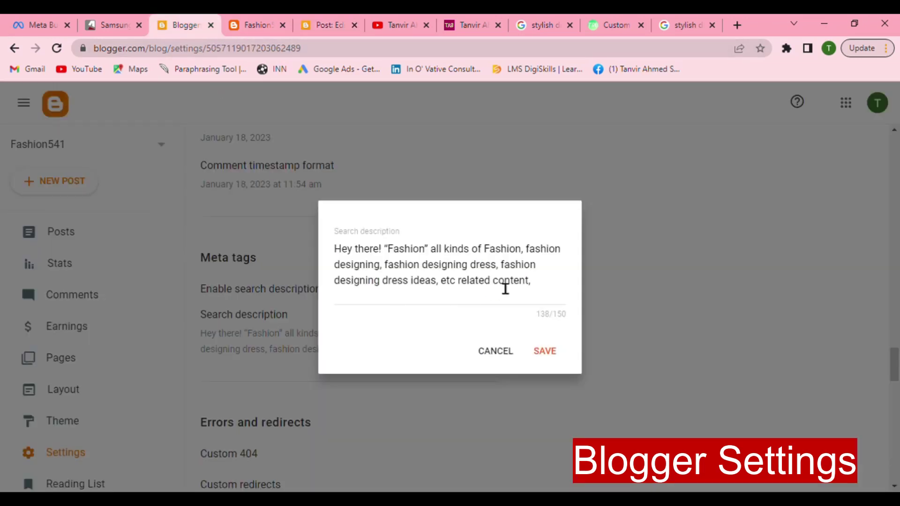
click(554, 287)
key(ctrl+a)
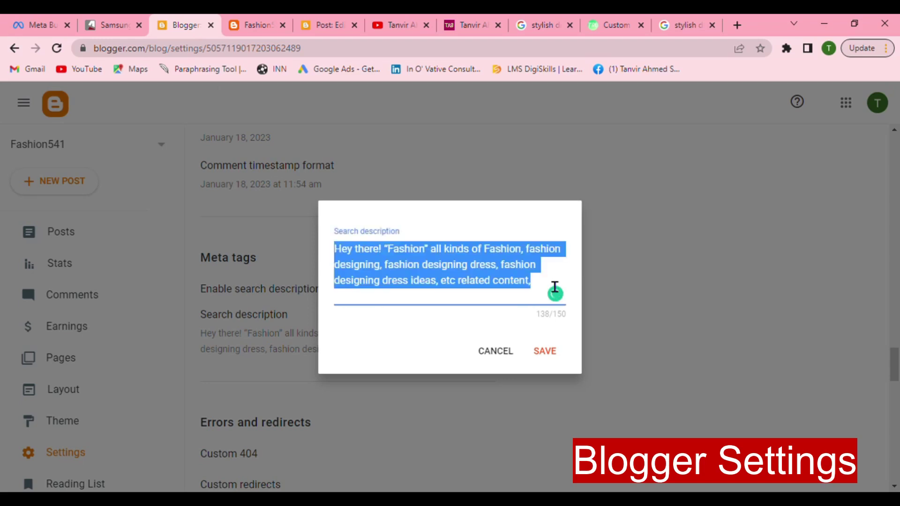
key(BackSpace)
key(ctrl+v)
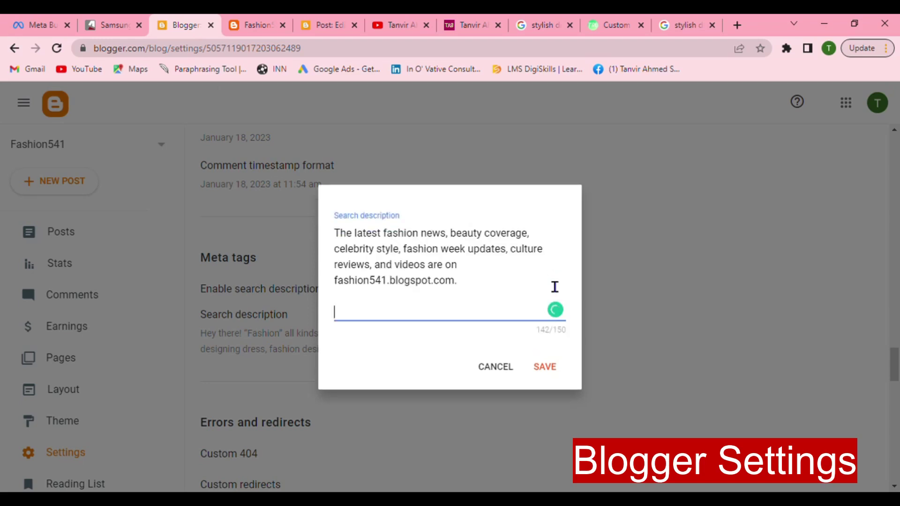
click(549, 371)
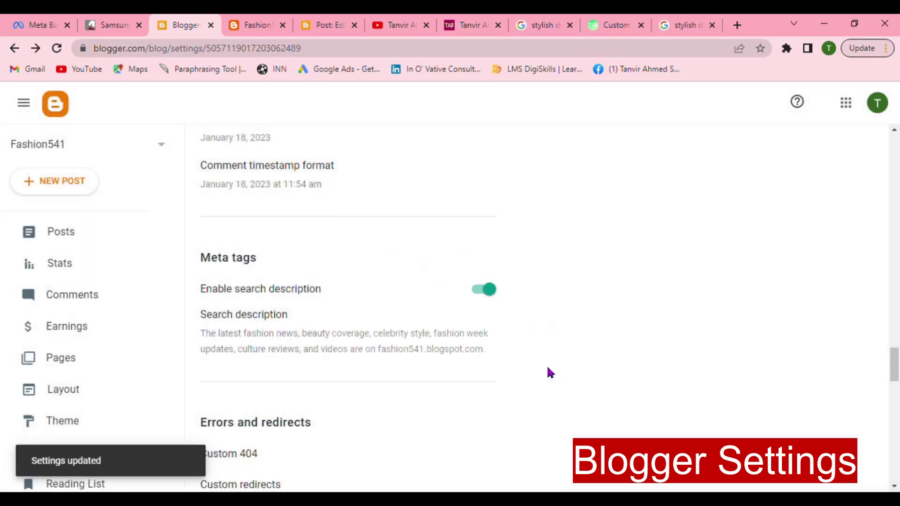
Step: Enable custom robots.txt and custom robots header tags in the crawlers and indexing settings
drag(894, 368, 893, 383)
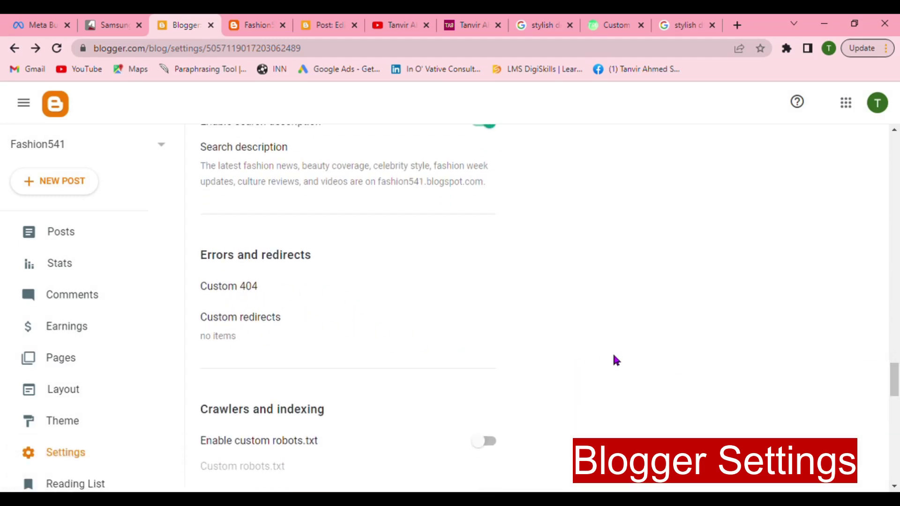
scroll(554, 302, down, 4)
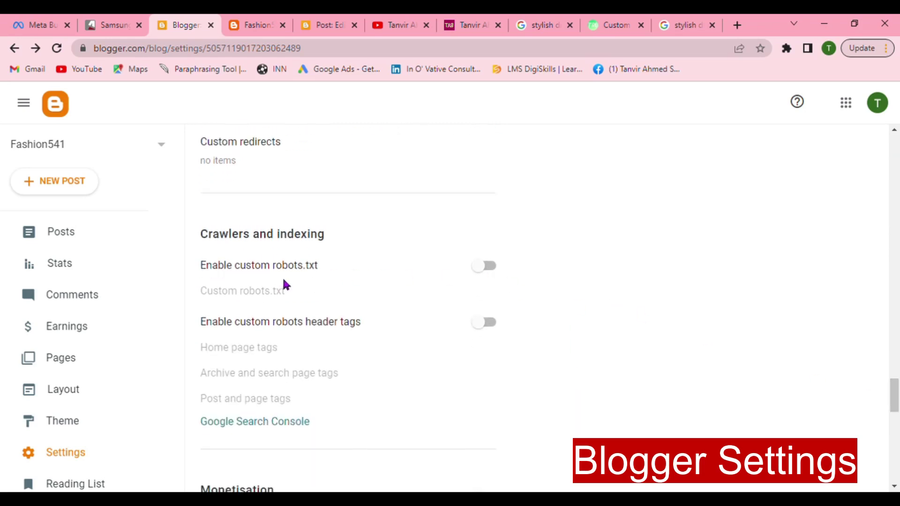
click(482, 269)
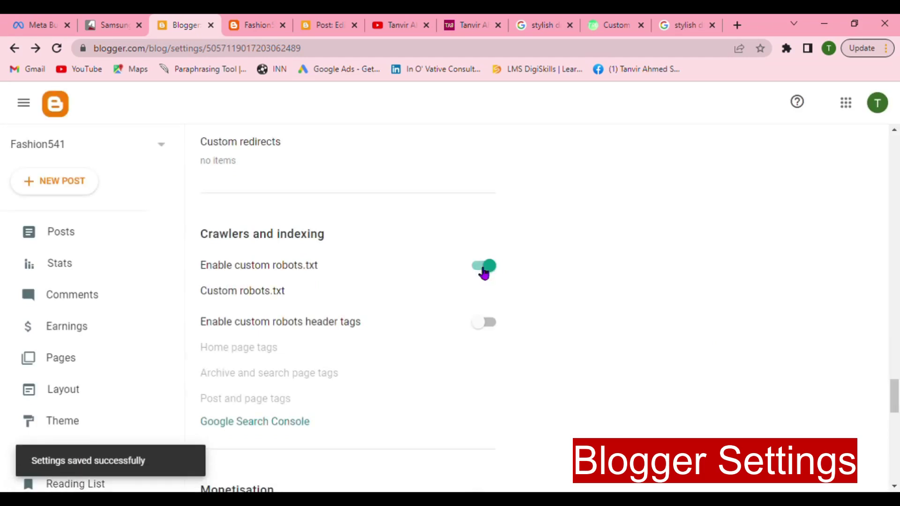
click(479, 328)
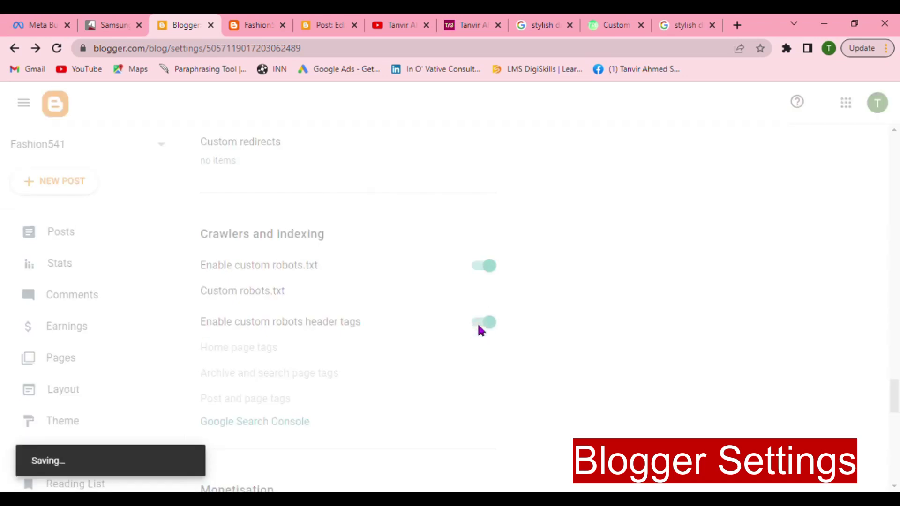
click(263, 299)
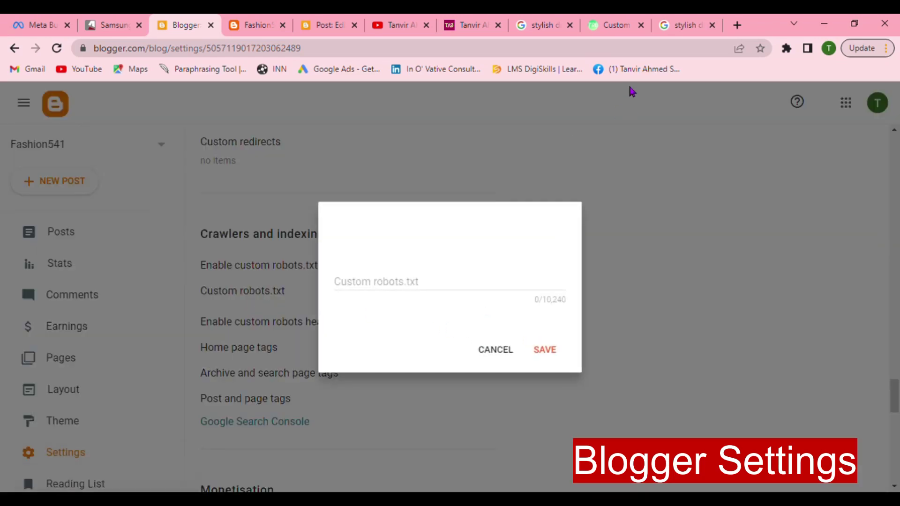
click(611, 29)
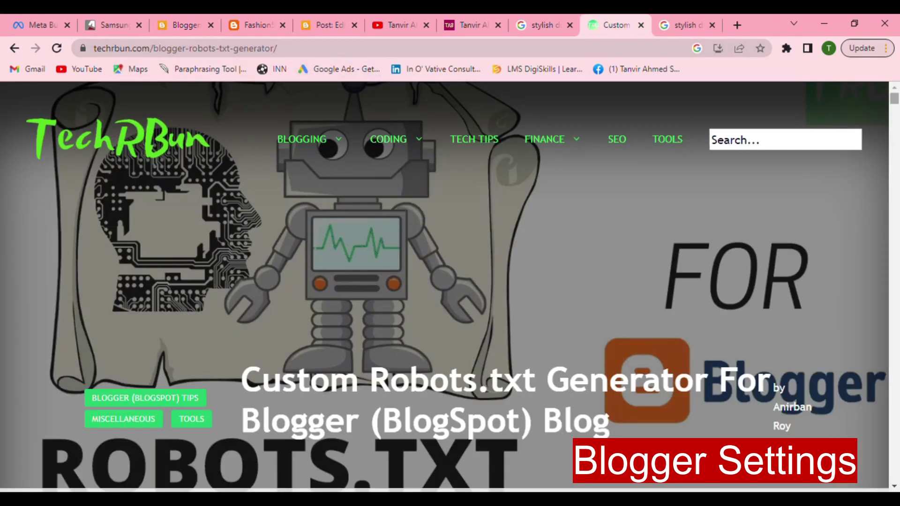
drag(894, 99, 895, 125)
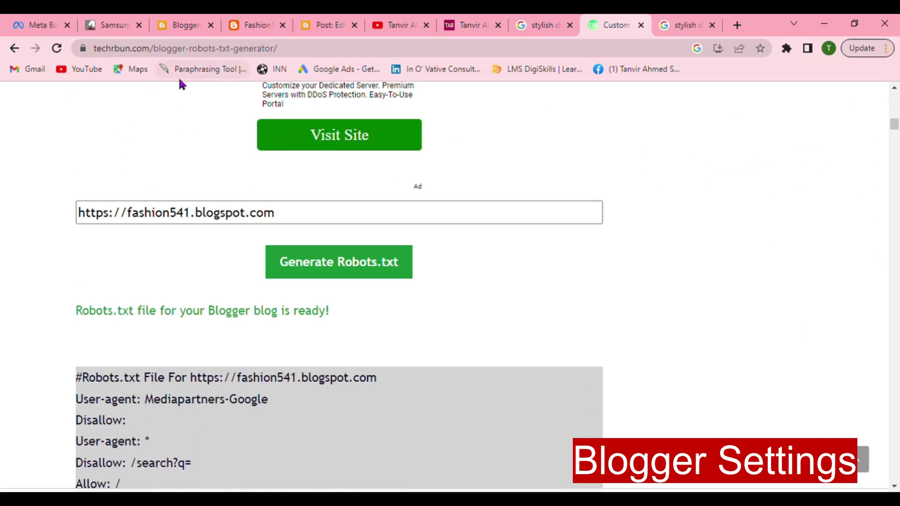
click(248, 26)
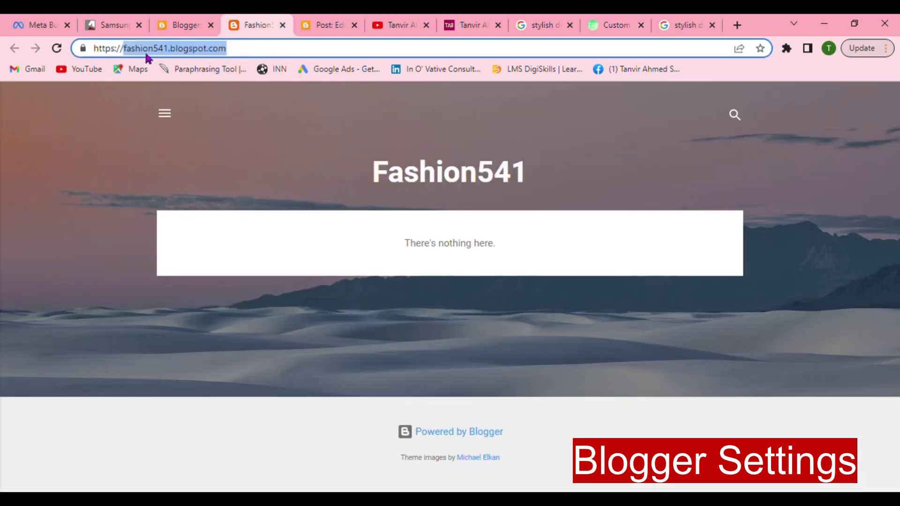
triple_click(261, 58)
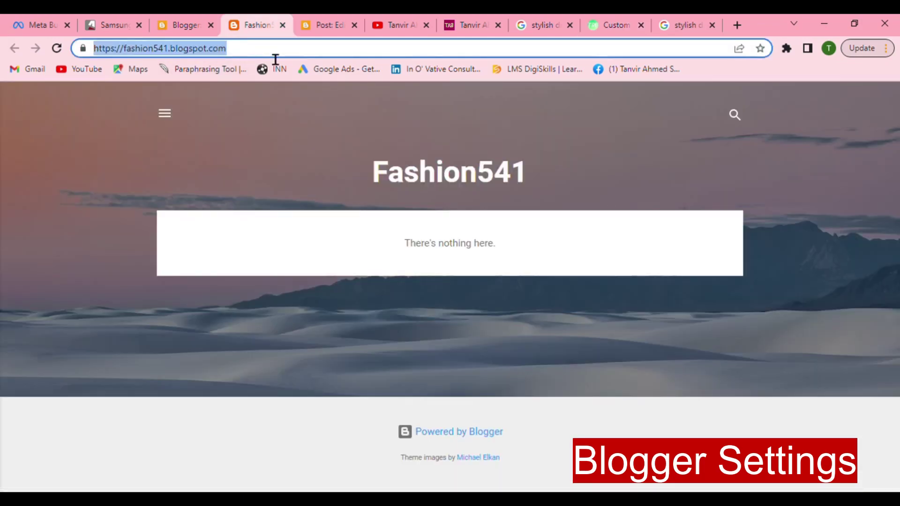
click(616, 27)
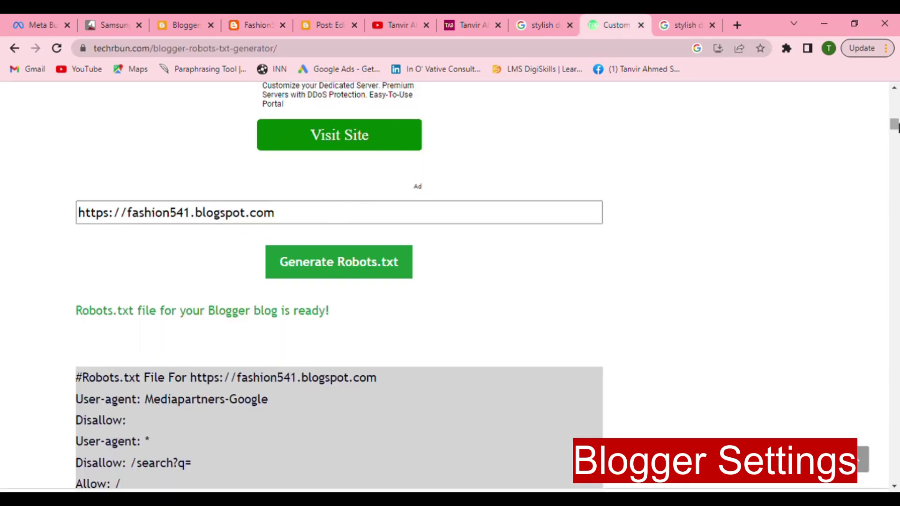
drag(895, 125, 897, 127)
scroll(895, 125, down, 3)
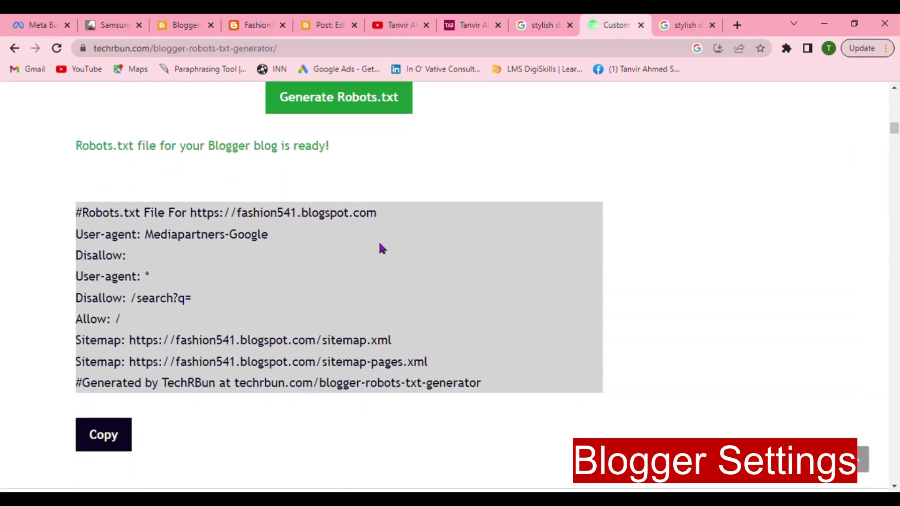
click(109, 446)
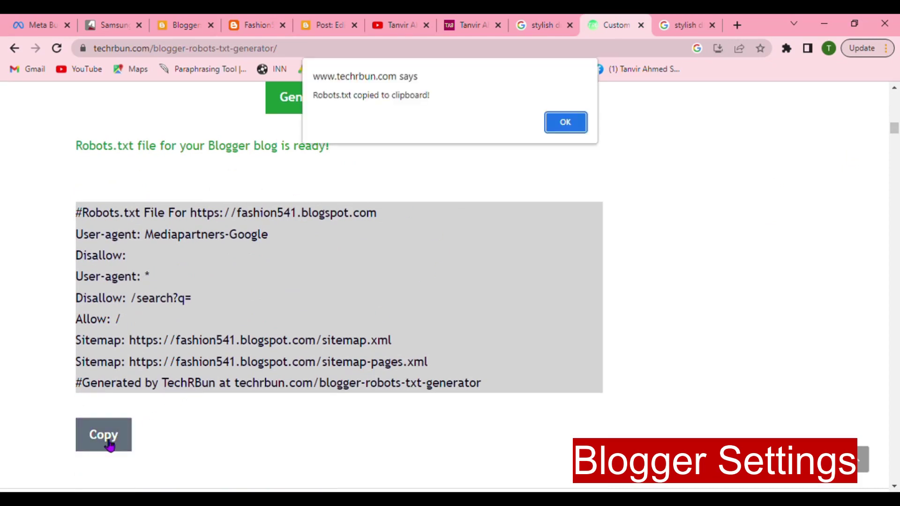
Step: Paste the generated robots.txt text into the blog's custom robots.txt setting and save it
click(183, 30)
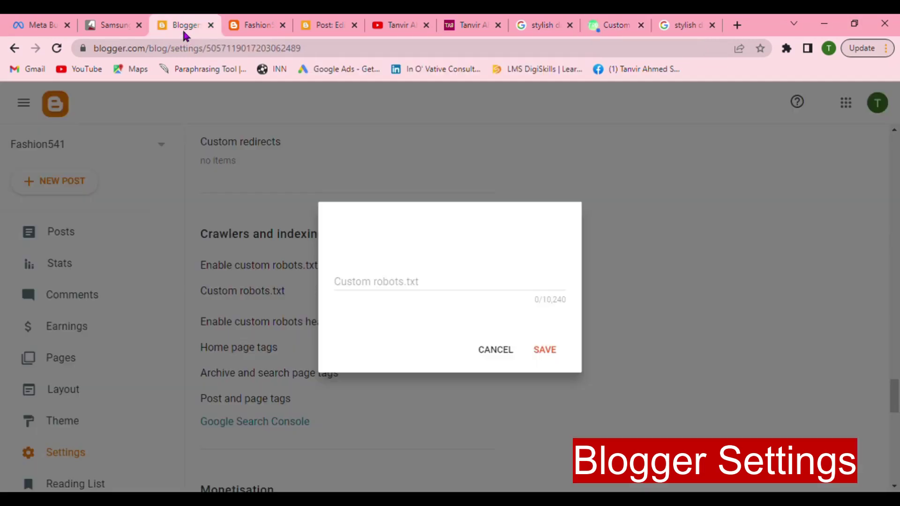
click(394, 287)
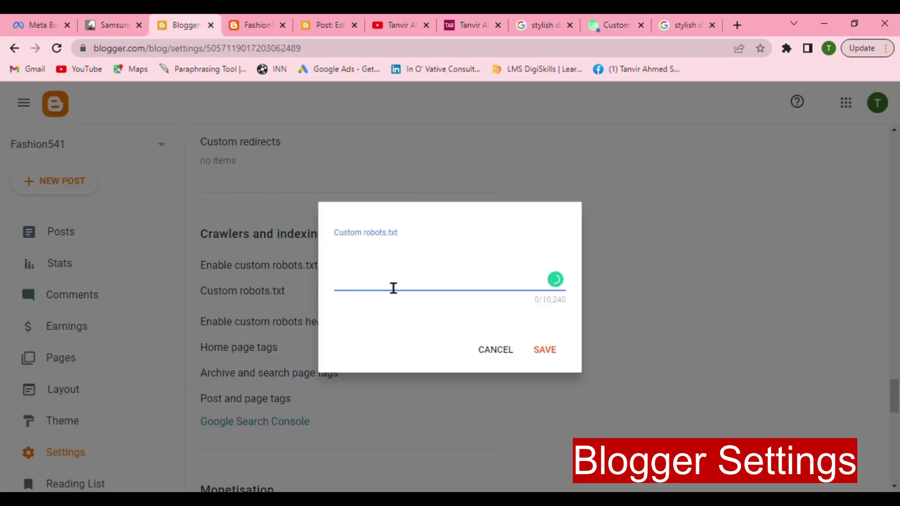
key(ctrl+v)
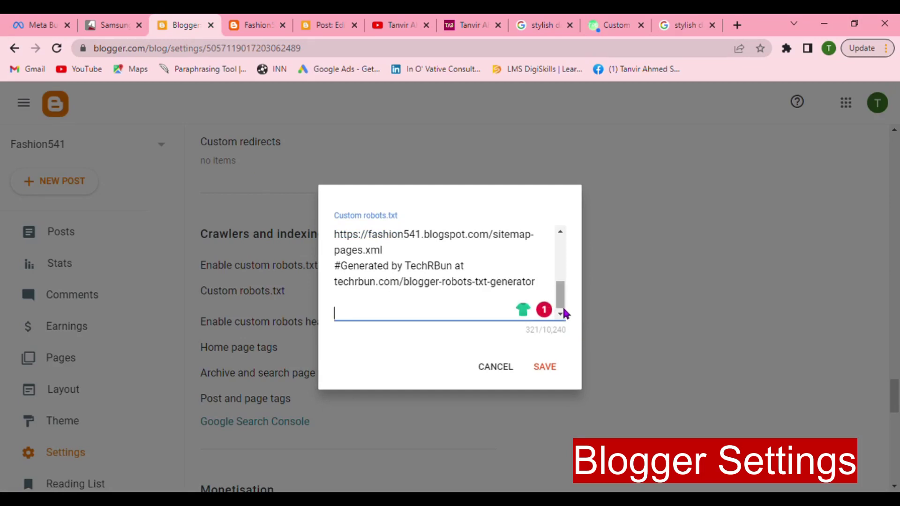
drag(563, 303, 565, 295)
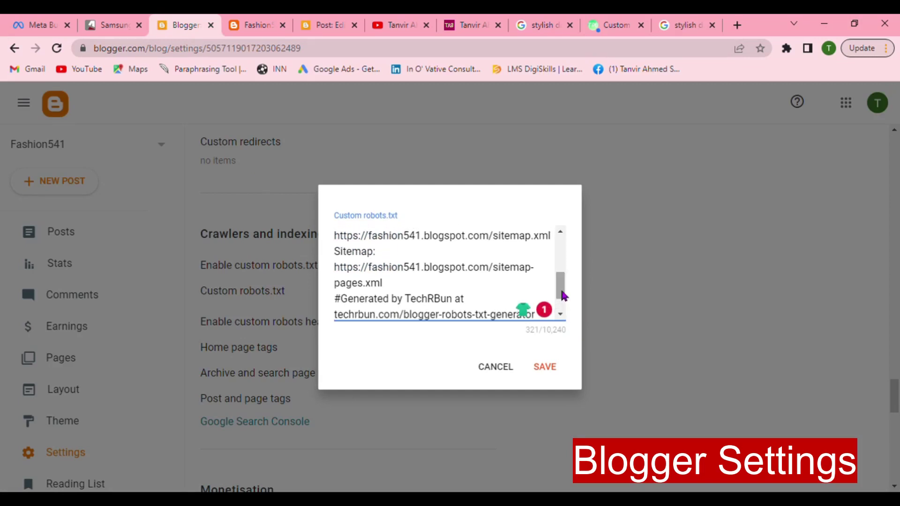
click(546, 367)
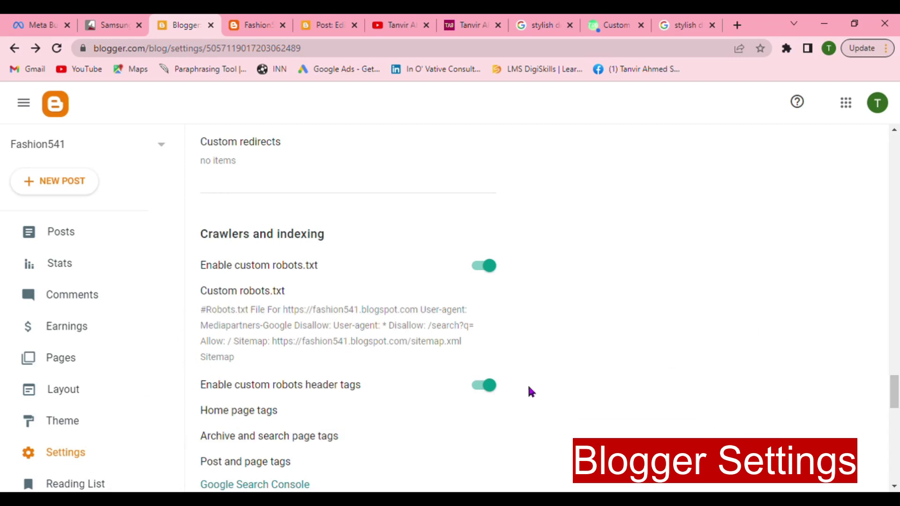
Step: Reopen the custom robots.txt content, review its sitemap addresses and save it again
click(380, 346)
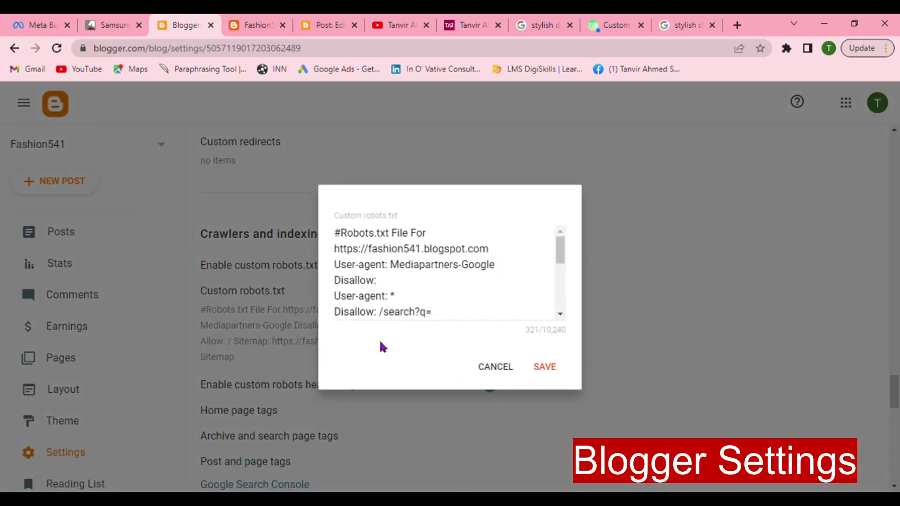
drag(562, 251, 565, 286)
drag(369, 268, 534, 267)
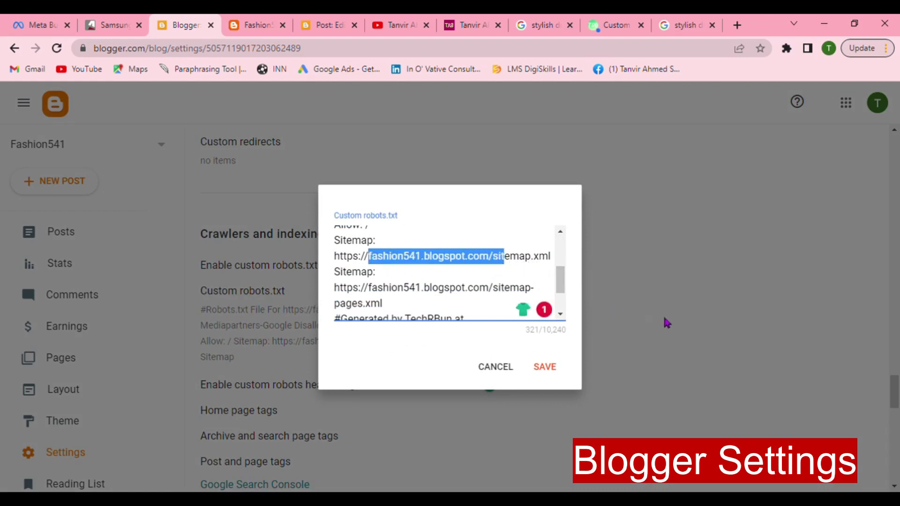
click(553, 371)
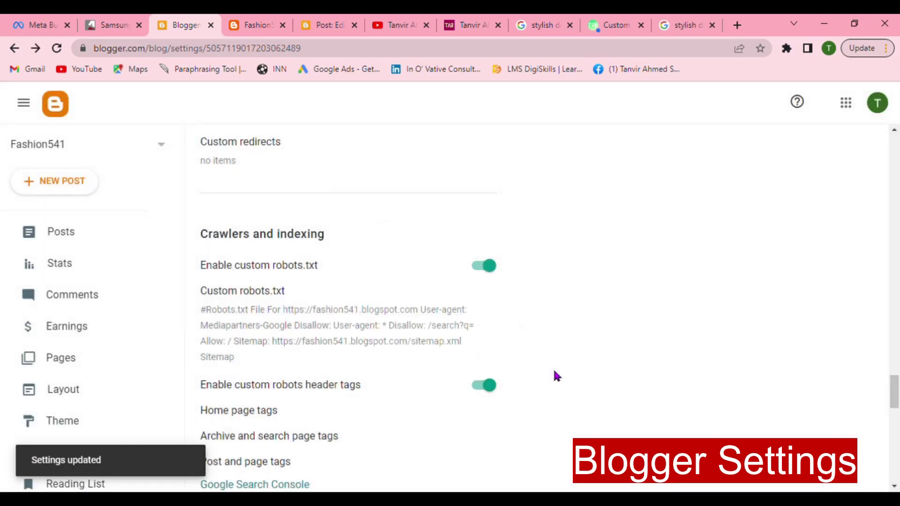
Step: Enable custom ads.txt in the blog's monetisation settings
drag(894, 392, 892, 405)
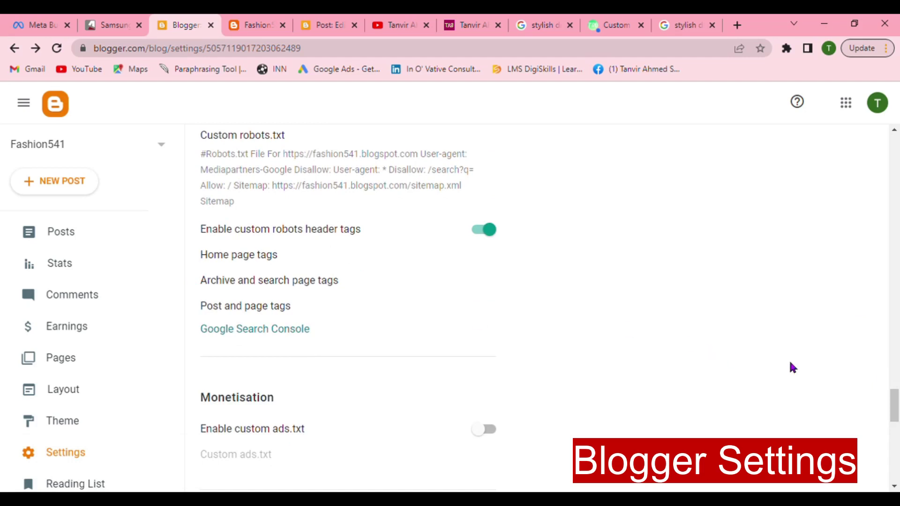
drag(897, 408, 897, 428)
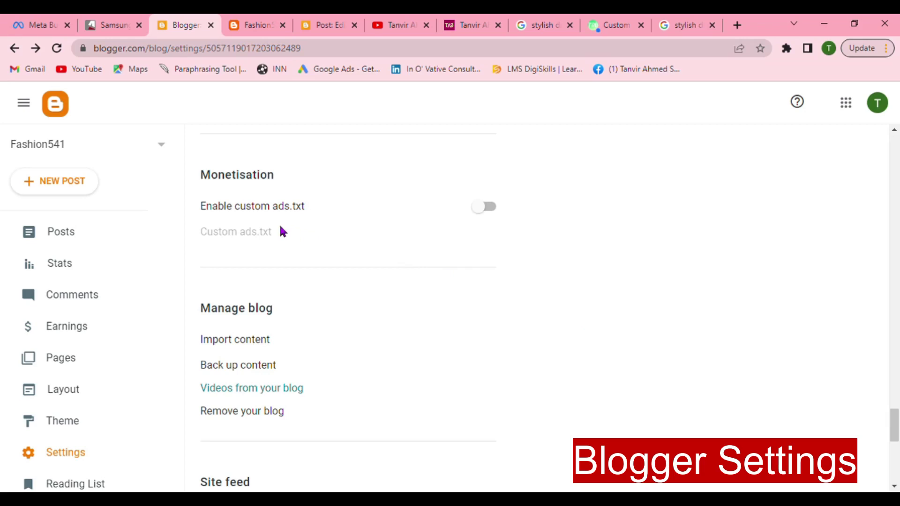
click(486, 210)
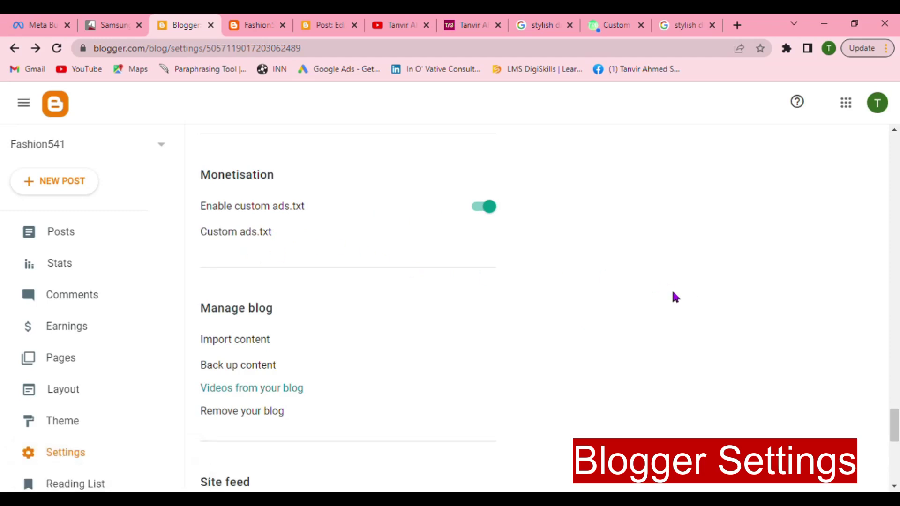
scroll(897, 422, down, 2)
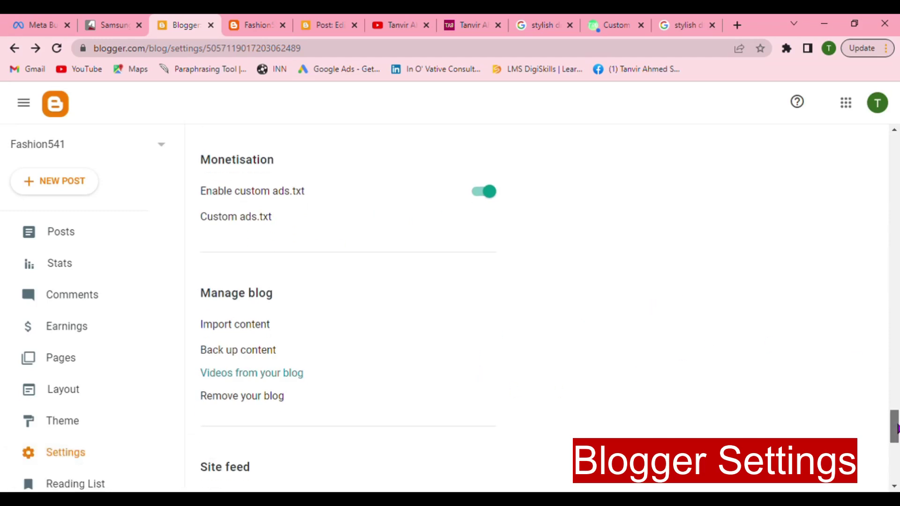
Step: Enable title and enclosure links in the site feed settings and turn on Blogger draft in the general settings
drag(897, 436, 897, 467)
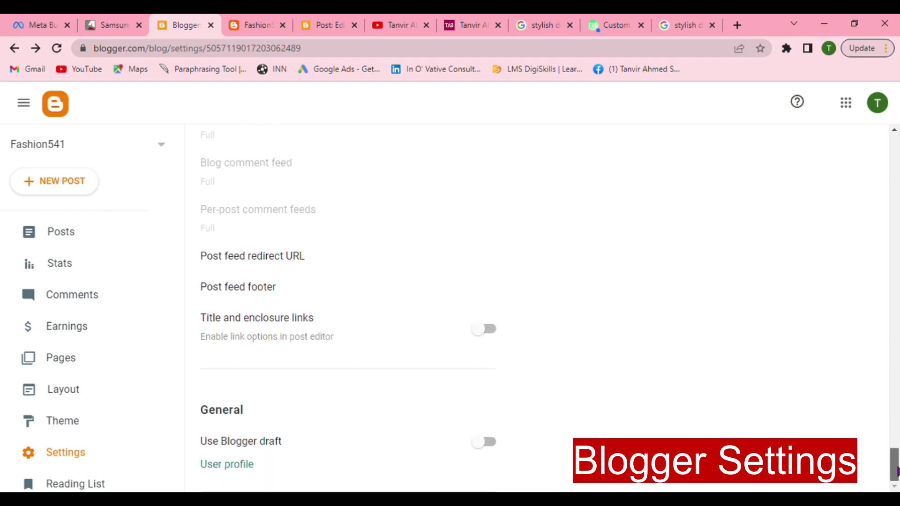
click(478, 334)
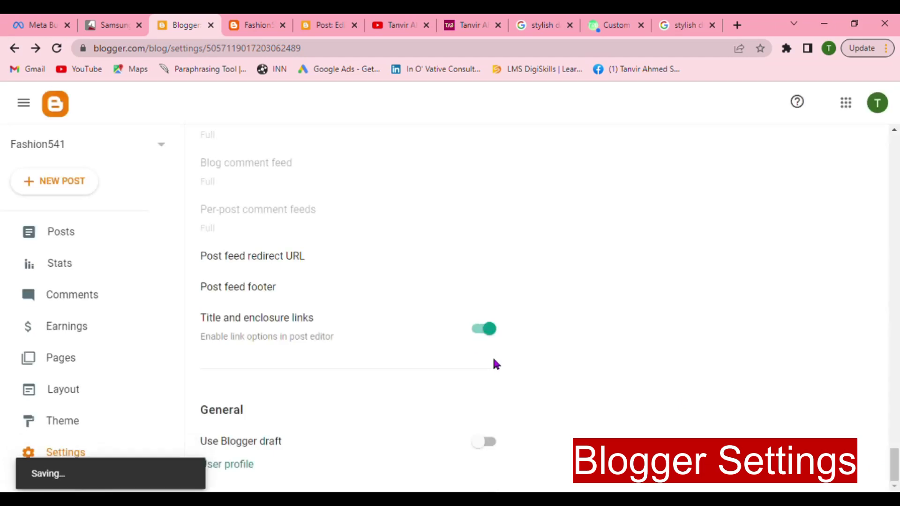
click(478, 441)
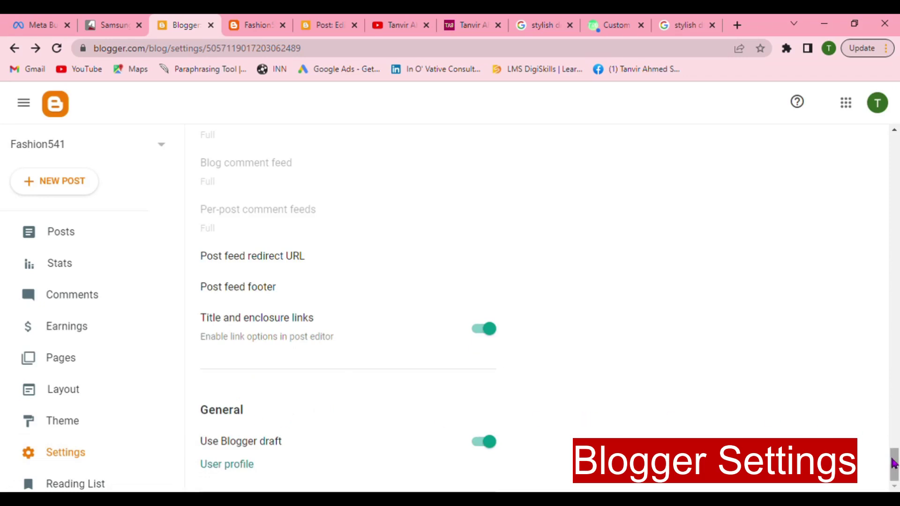
Step: Reload the published Fashion541 blog to check its header title and description, and switch to the already open YouTube channel page
drag(895, 467, 896, 157)
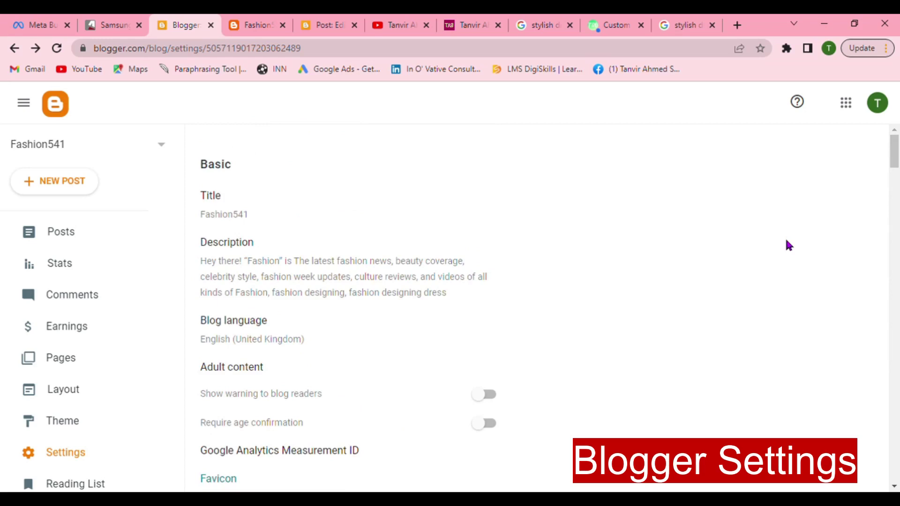
click(256, 28)
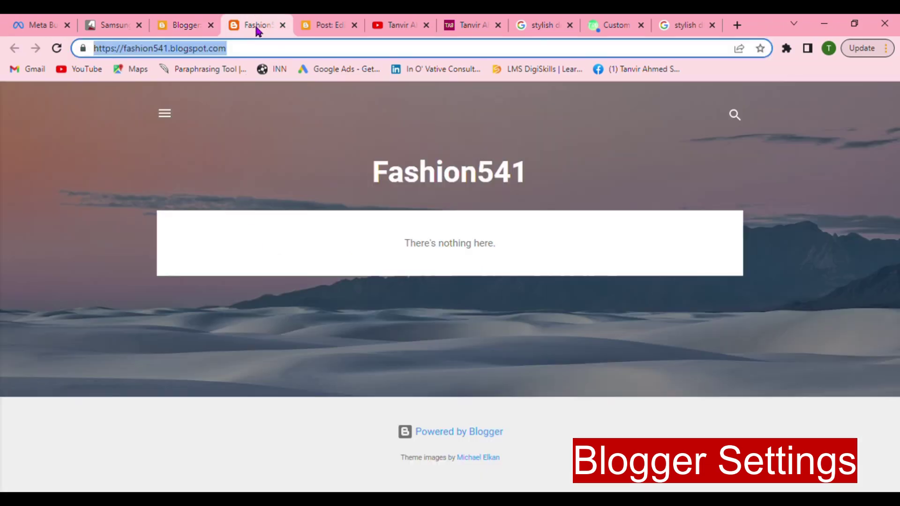
click(56, 51)
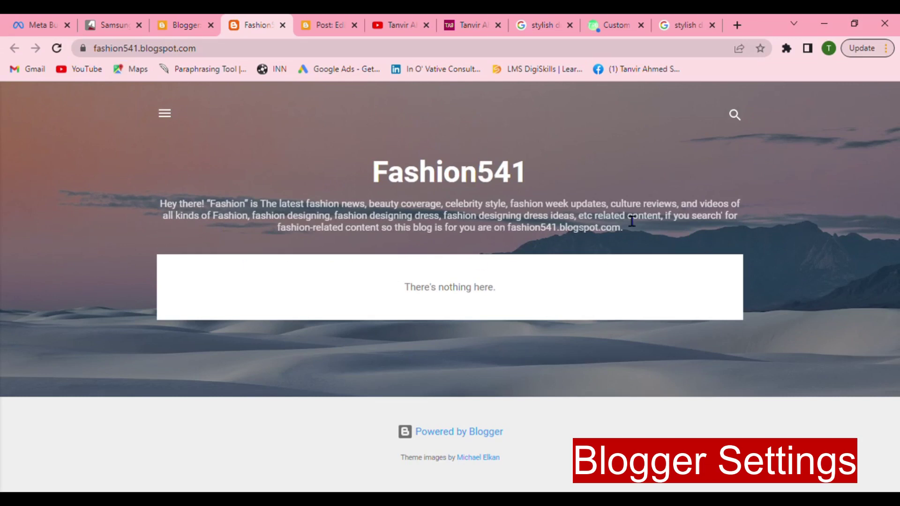
click(179, 26)
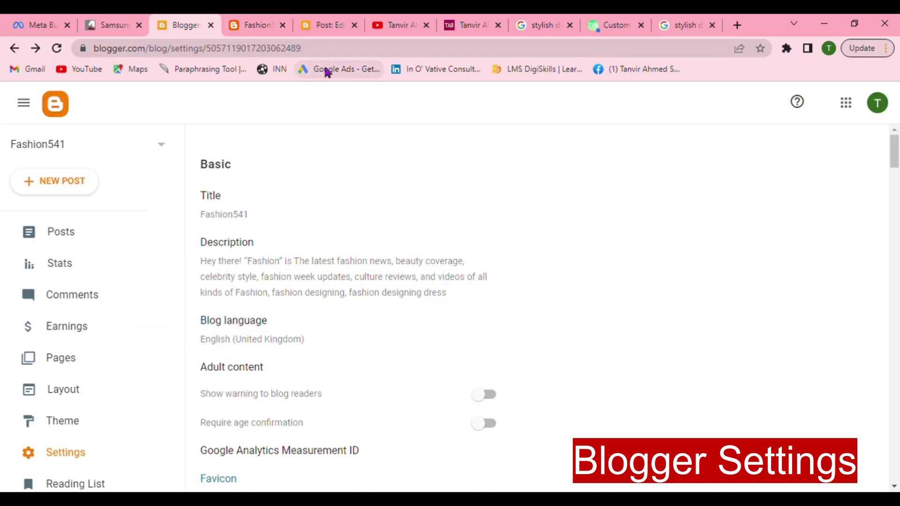
click(395, 24)
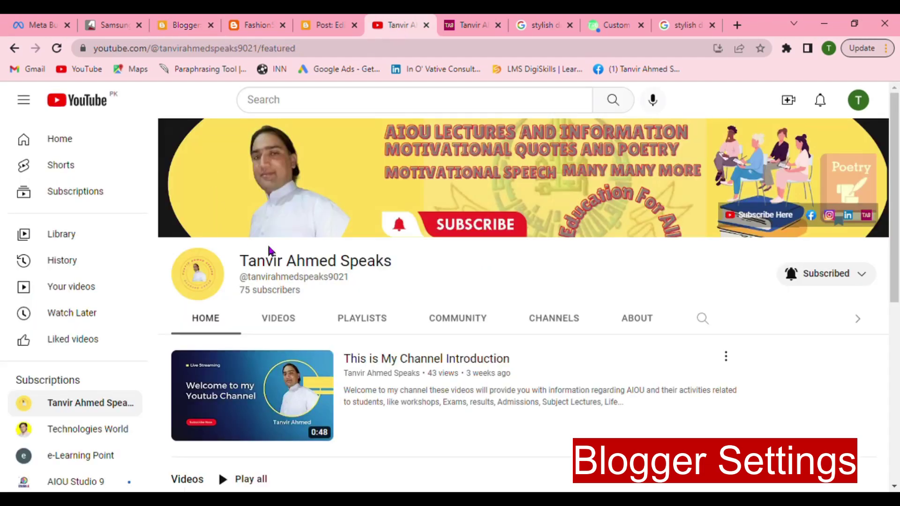